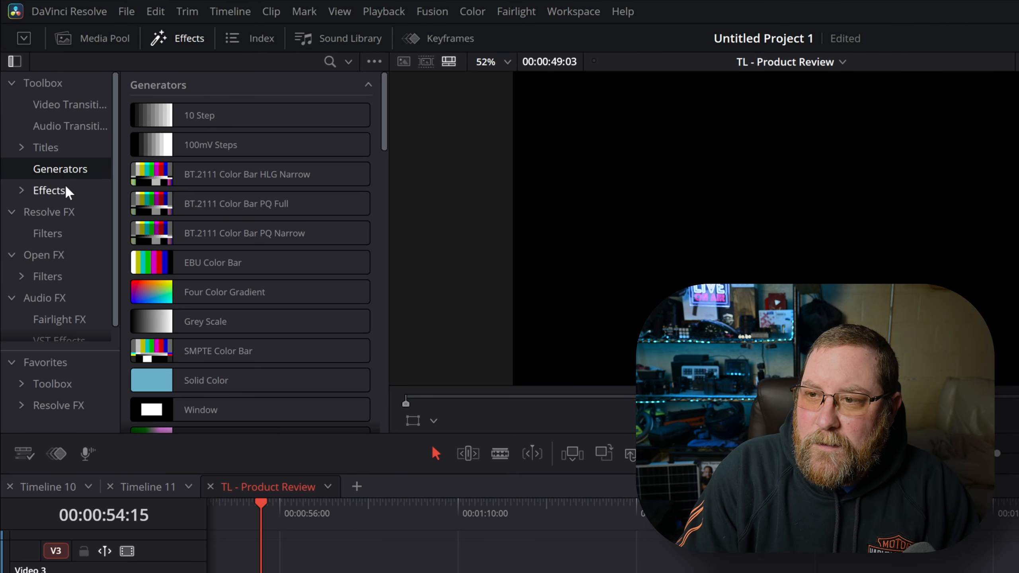
Place a Fusion Composition from the effects library on the Video 1 track at about 00:00:57 and check its clip duration
click(191, 46)
click(193, 48)
click(50, 192)
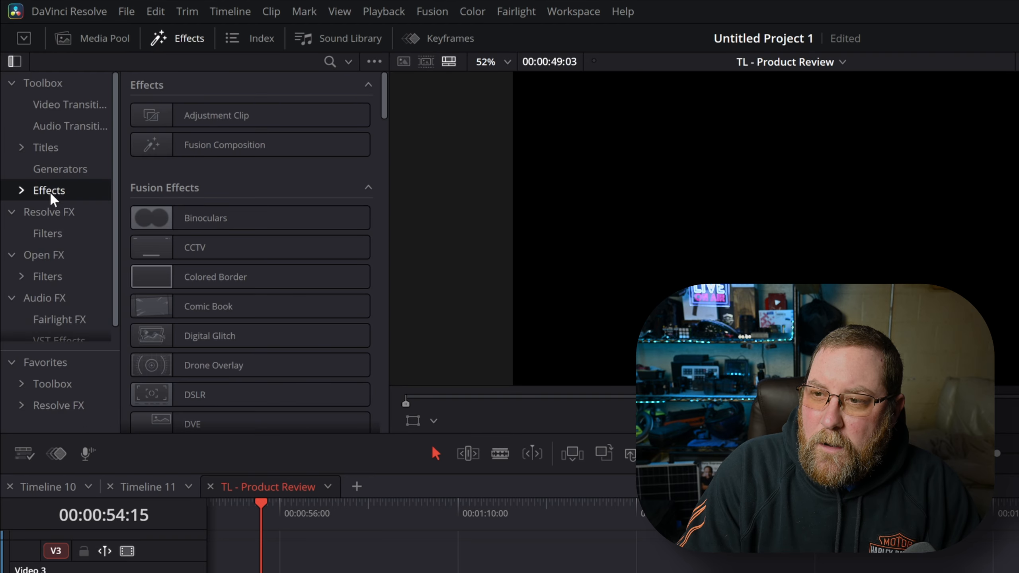
drag(188, 151, 296, 572)
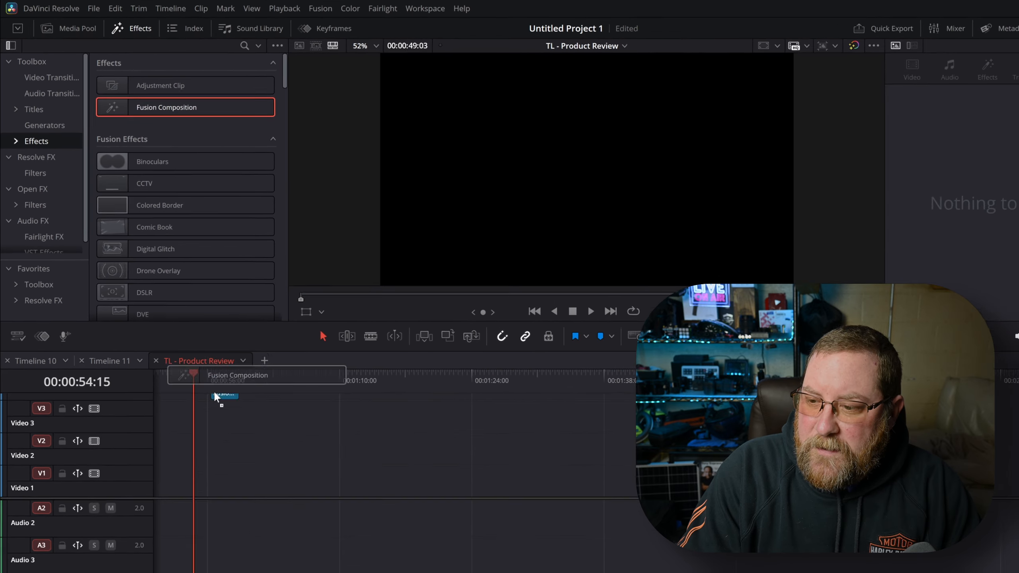
drag(198, 438, 199, 437)
click(204, 437)
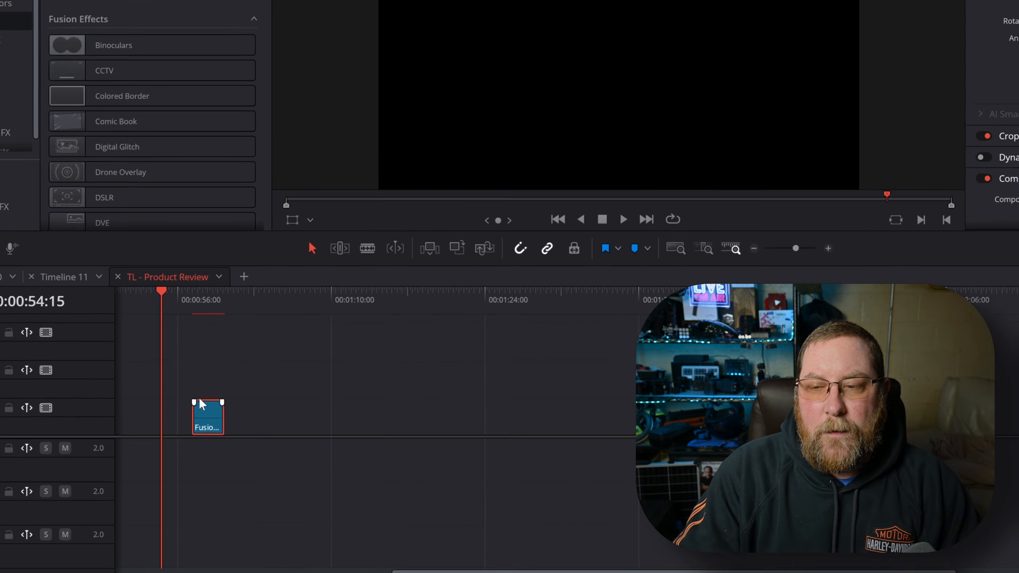
key(ctrl+d)
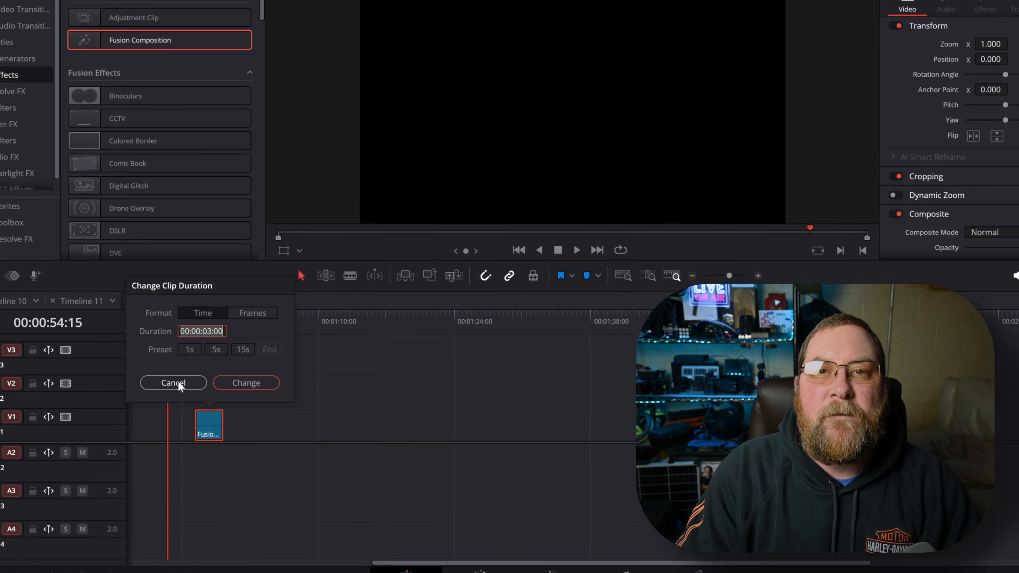
click(179, 396)
Park the playhead at the start of the composition clip and open the clip on the Fusion page
click(198, 342)
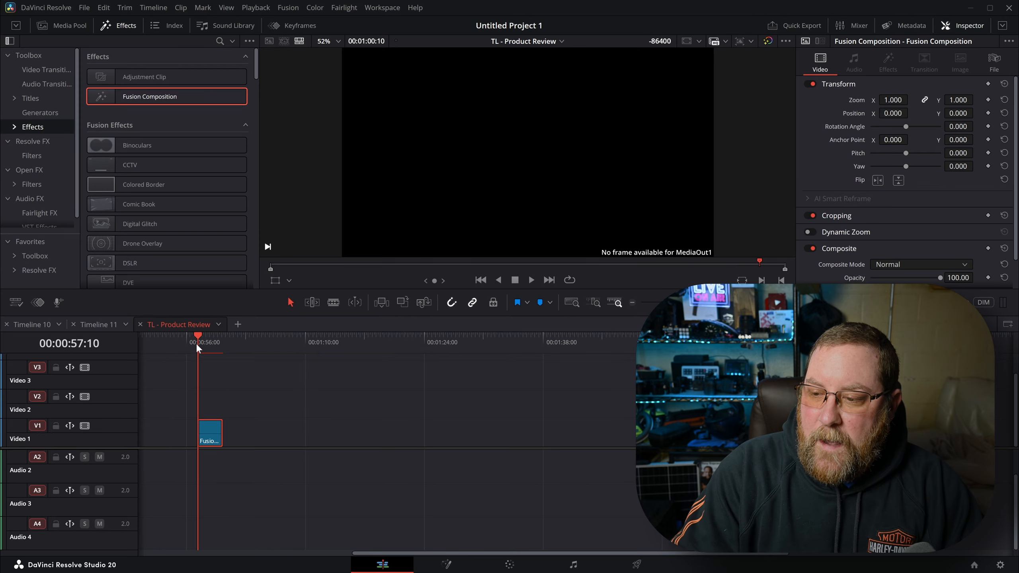
right_click(212, 433)
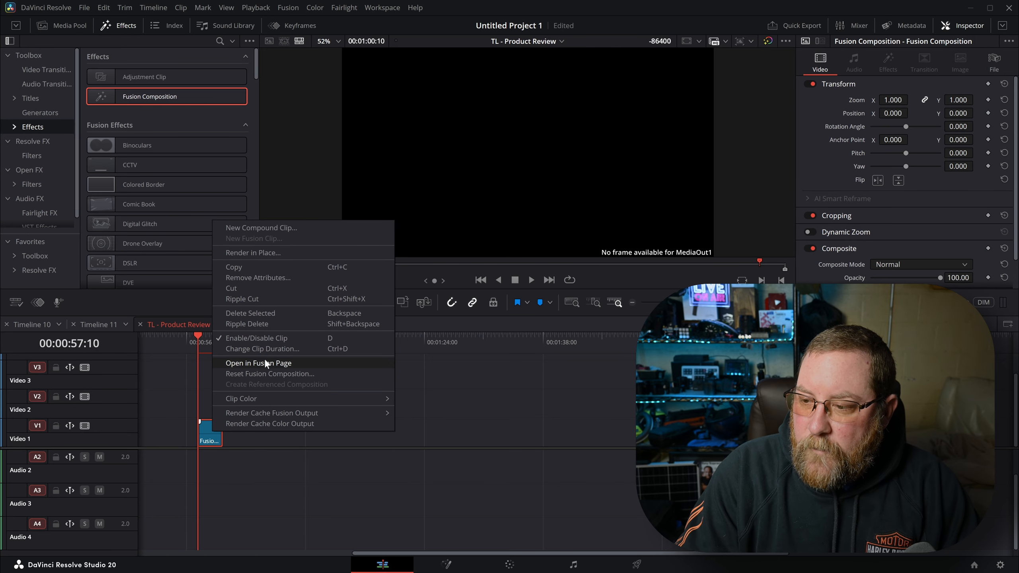
click(447, 565)
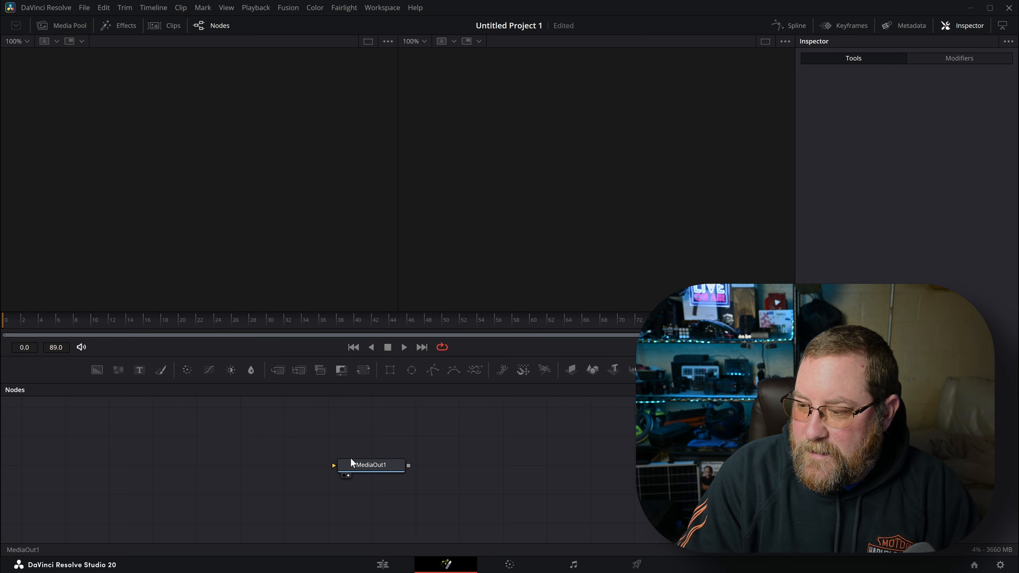
Move the MediaOut1 node to the far right of the node graph and check the Arrange Tools grid options
drag(279, 424, 612, 398)
drag(587, 453, 625, 481)
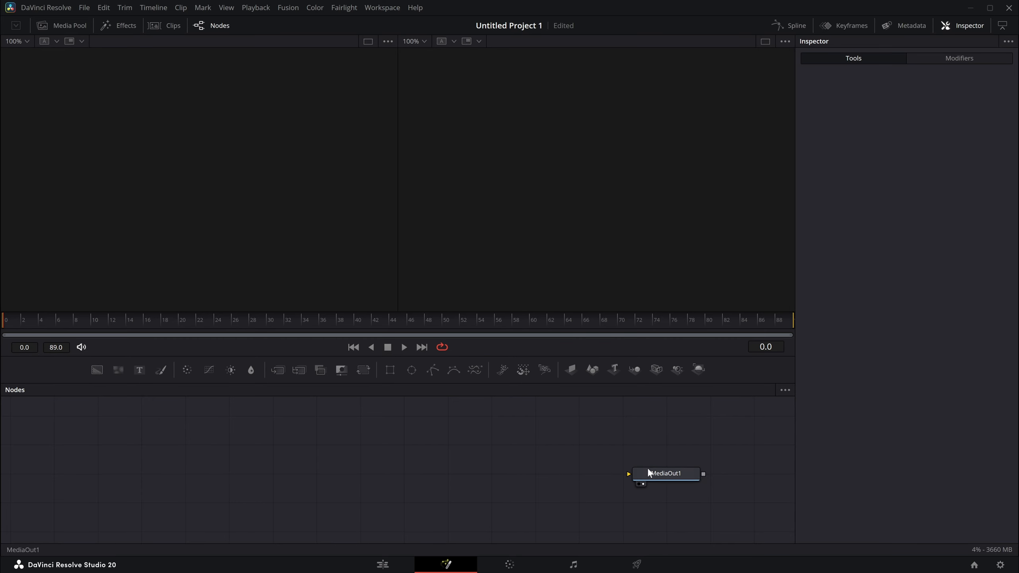
right_click(449, 427)
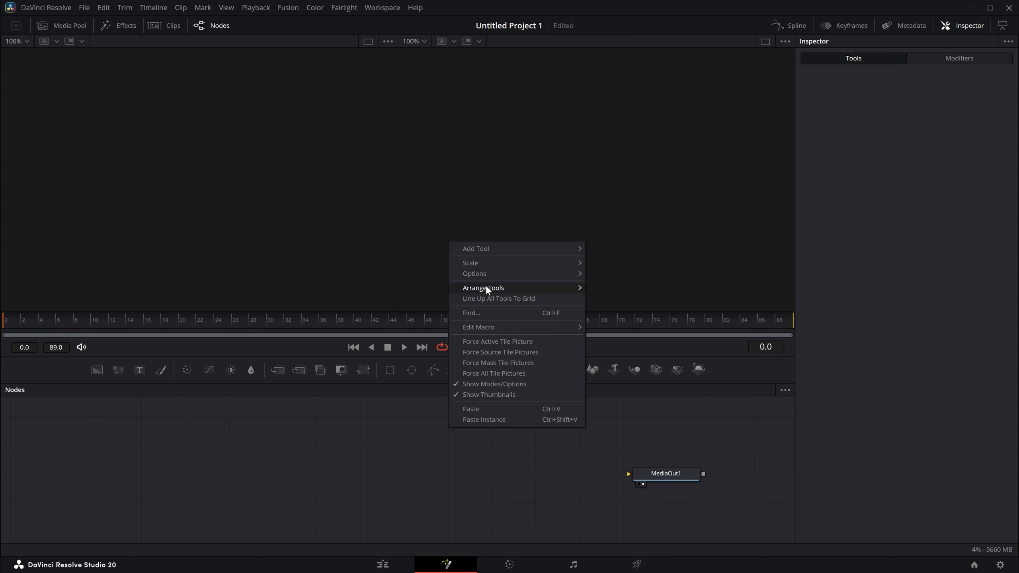
mouse_move(486, 287)
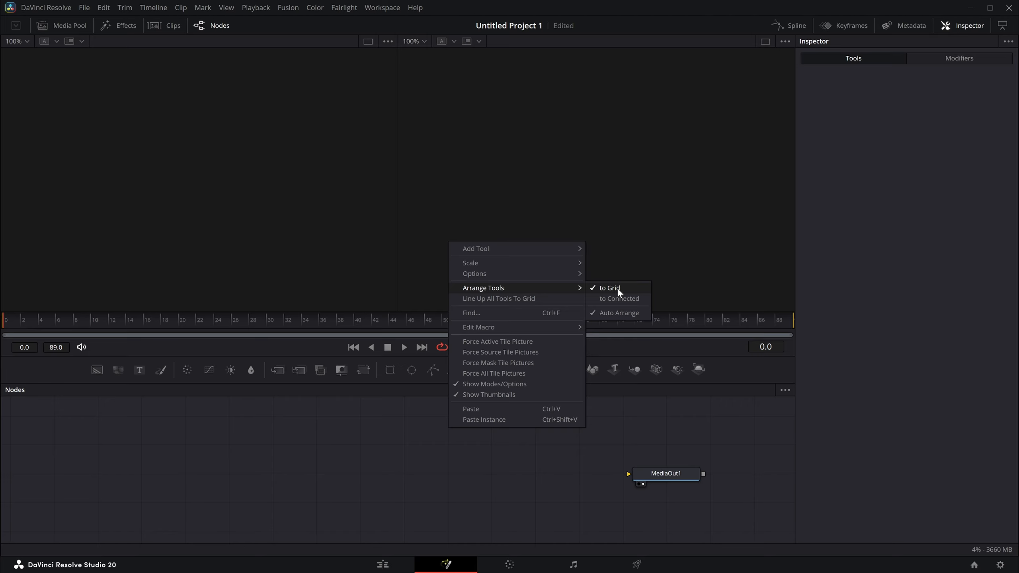
click(393, 456)
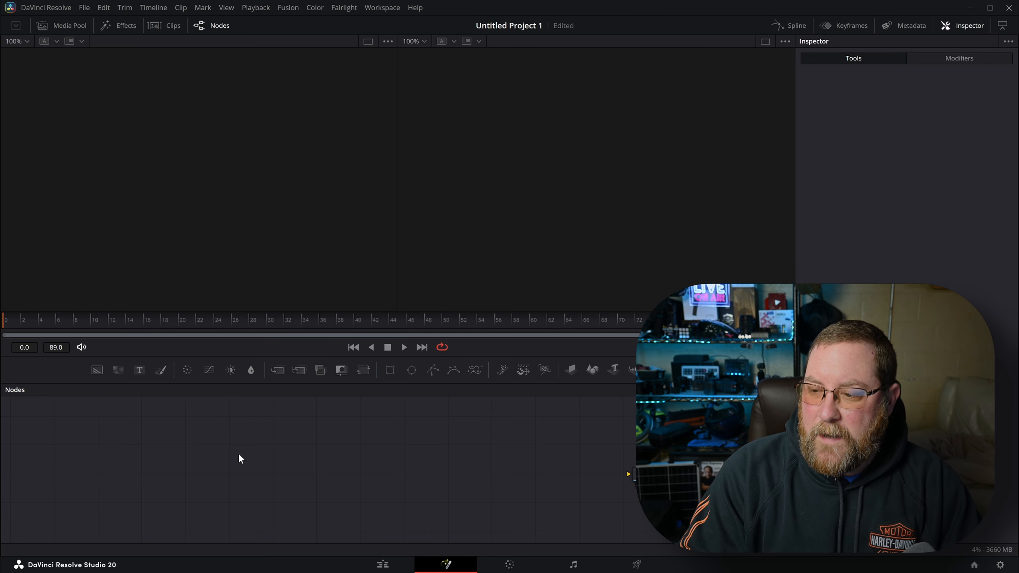
Search the tool list for the rectangle shape and add an sRectangle node to the node graph
key(shift+space)
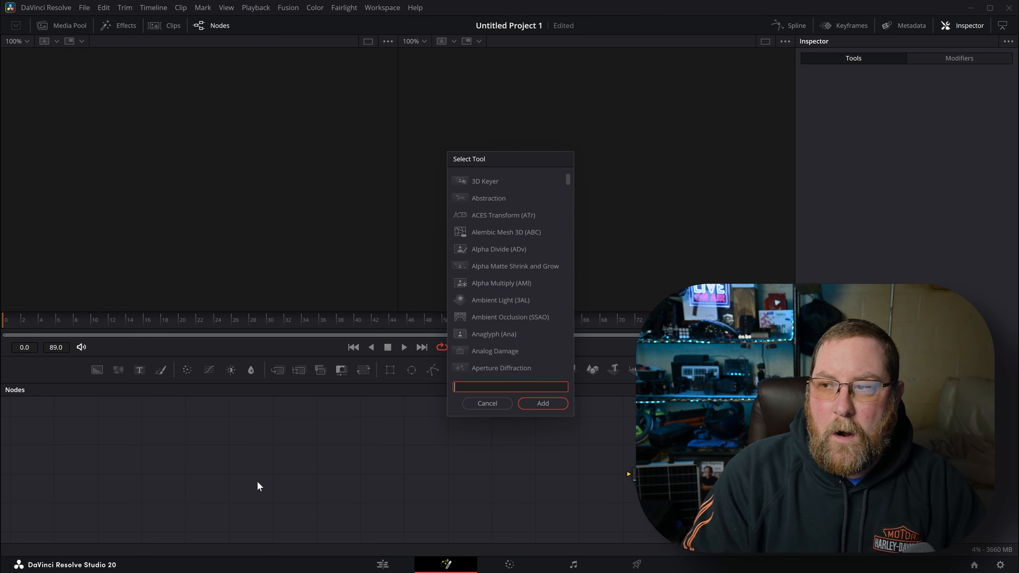
text(srect)
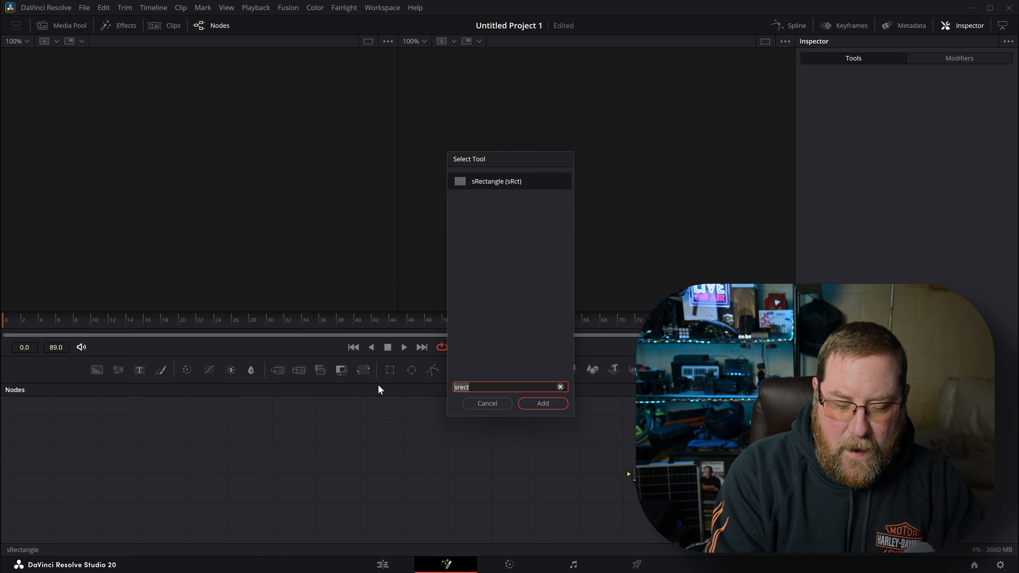
key(BackSpace)
key(BackSpace)
key(BackSpace)
key(BackSpace)
key(BackSpace)
text(rect)
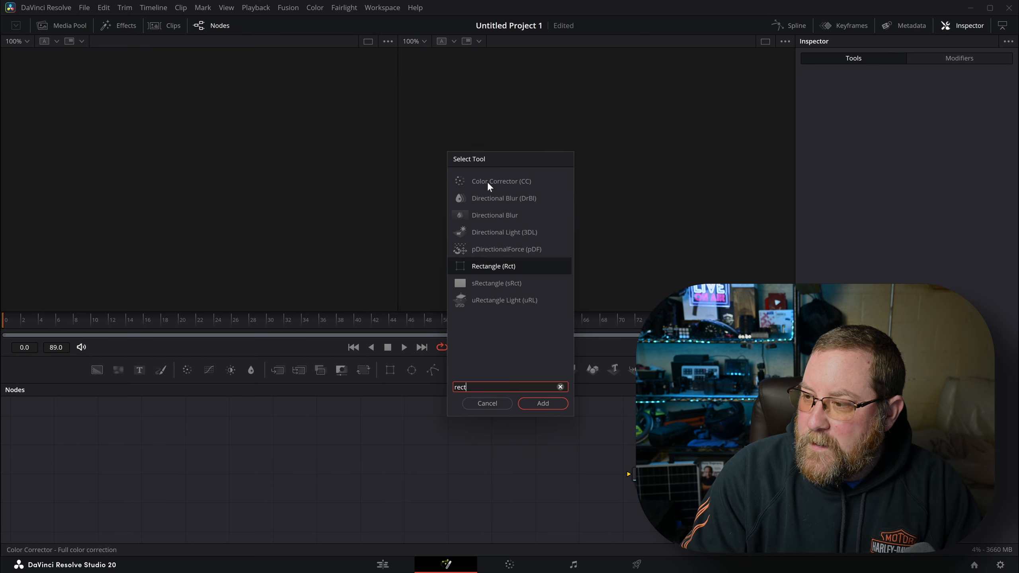
click(489, 281)
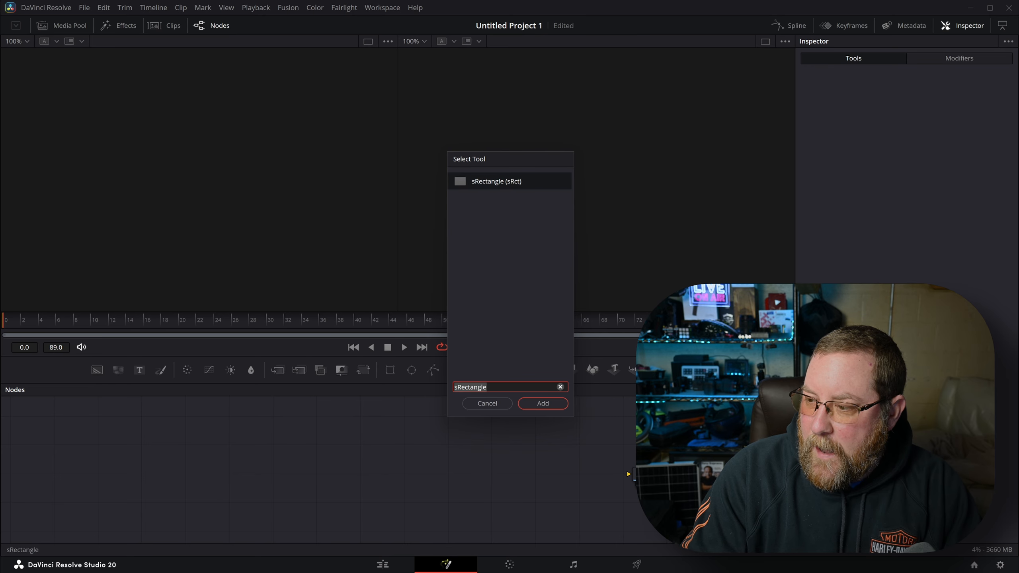
click(544, 403)
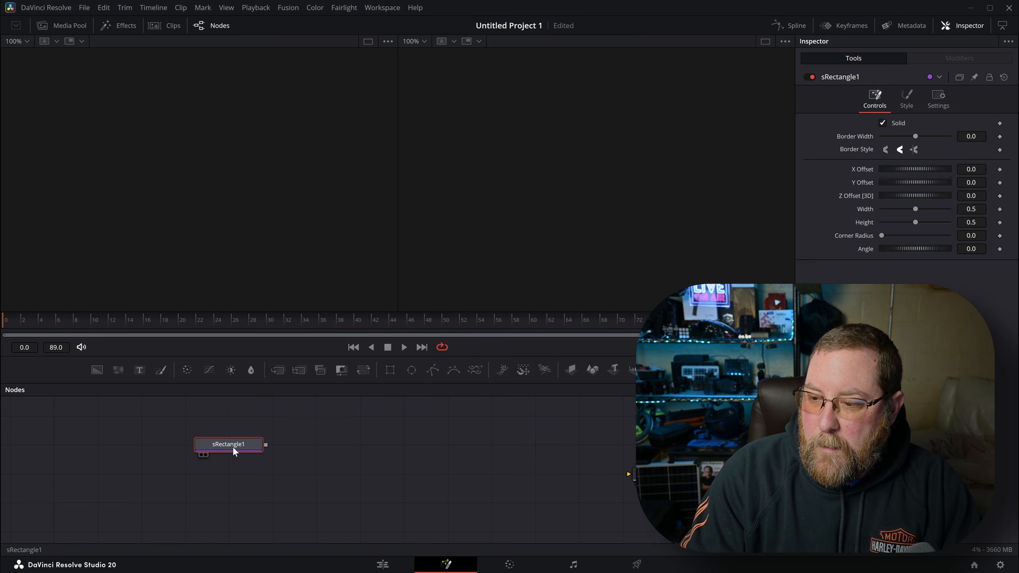
Show the sRectangle node in the first viewer and try to connect it directly to MediaOut1
key(1)
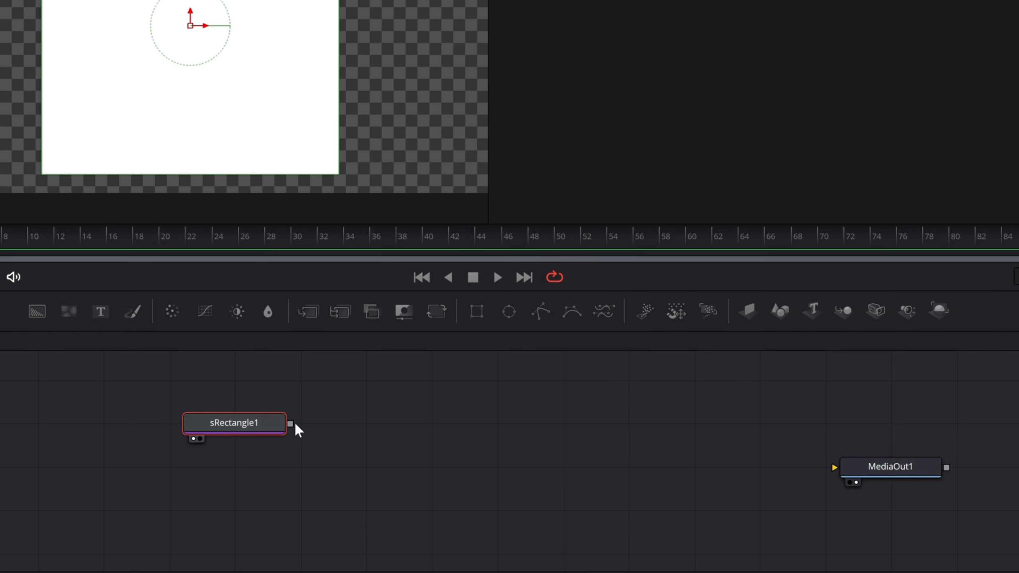
drag(296, 426, 861, 469)
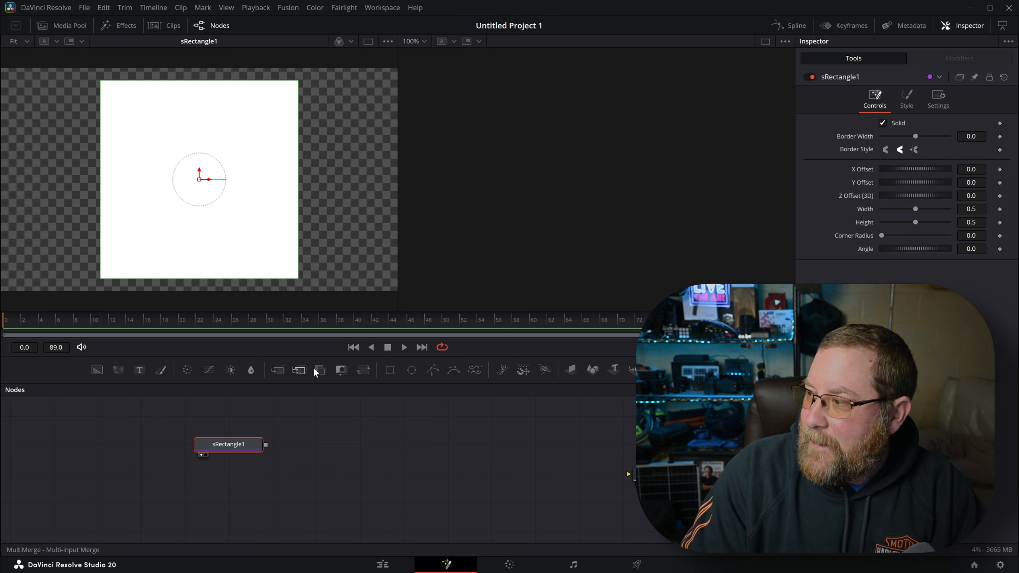
Shape the sRectangle into a wide rounded panel with width 0.846, height 0.434 and corner radius 0.31
drag(914, 208, 931, 209)
drag(839, 397, 851, 396)
drag(806, 423, 797, 424)
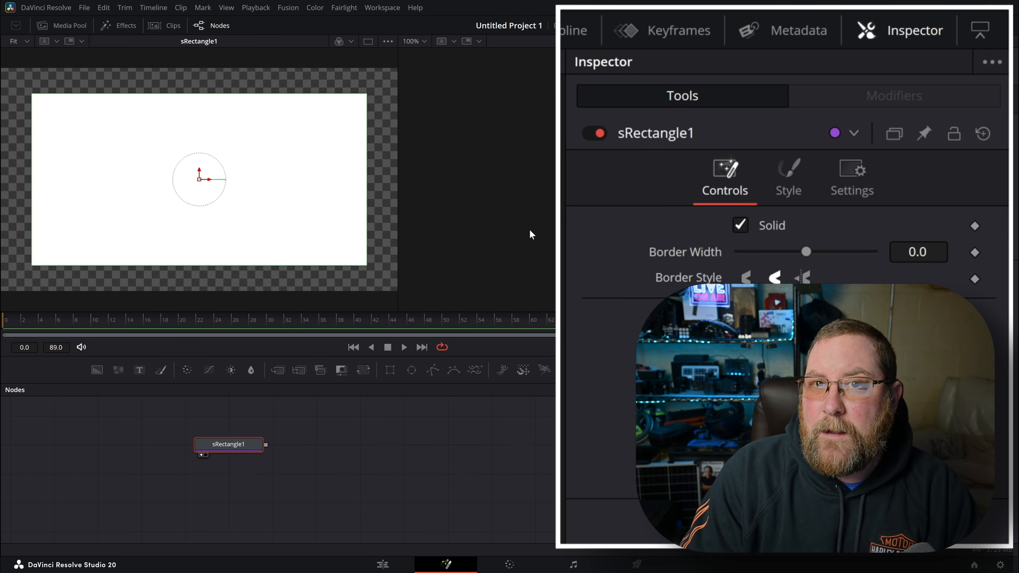
drag(738, 450, 771, 450)
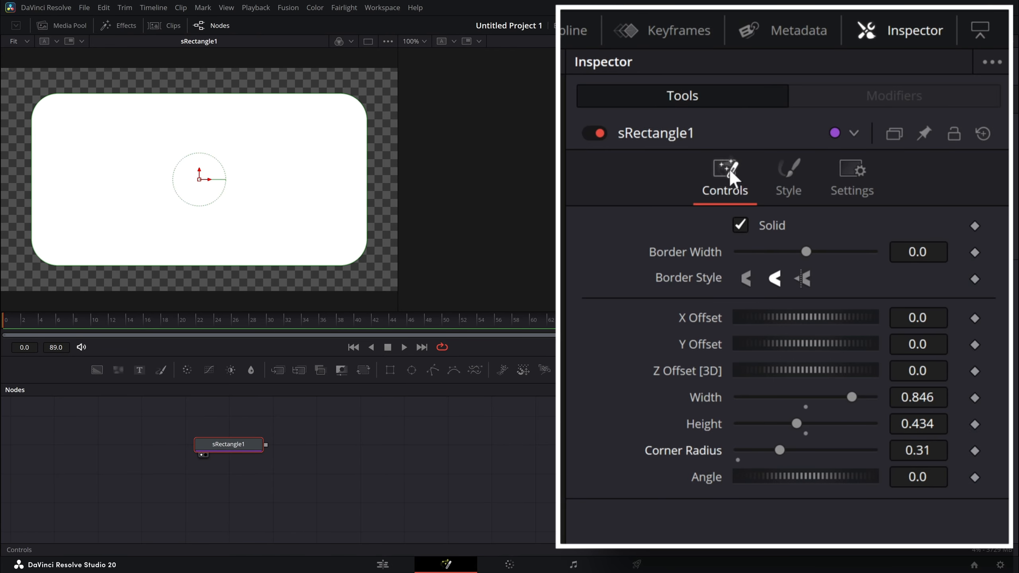
Set the sRectangle's colour to a light grey with red, green and blue at about 0.741
click(790, 171)
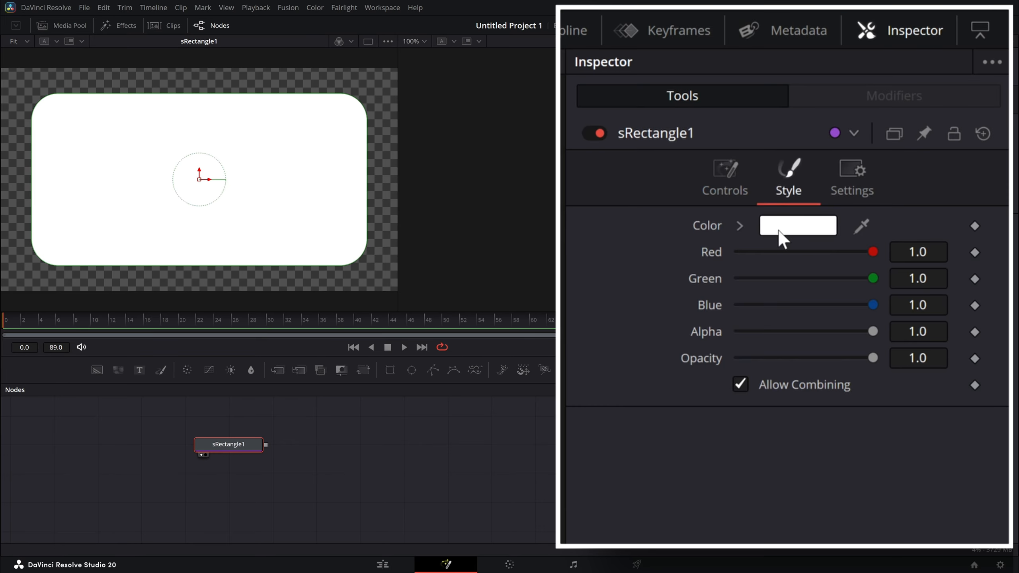
click(791, 232)
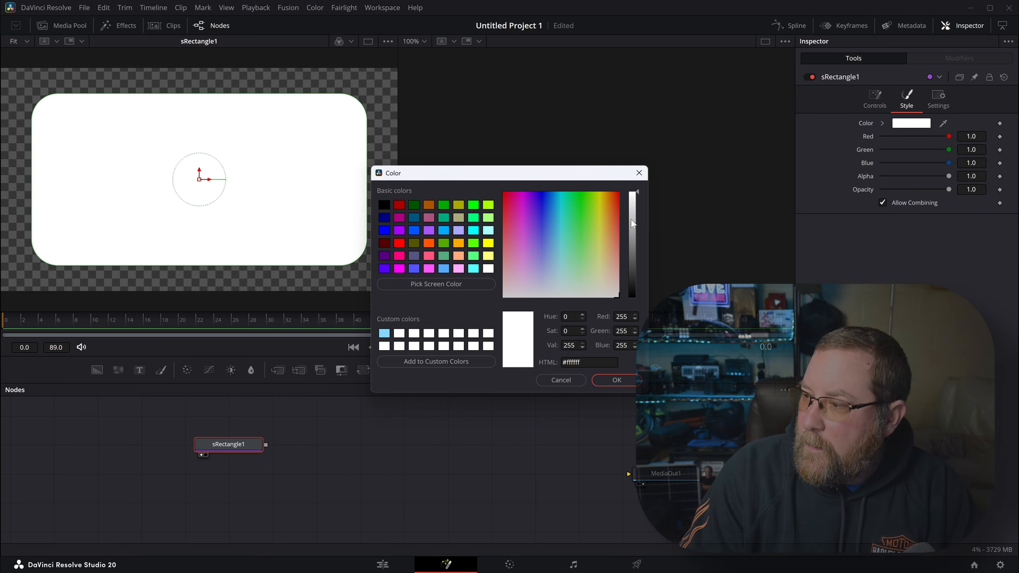
click(631, 219)
click(609, 380)
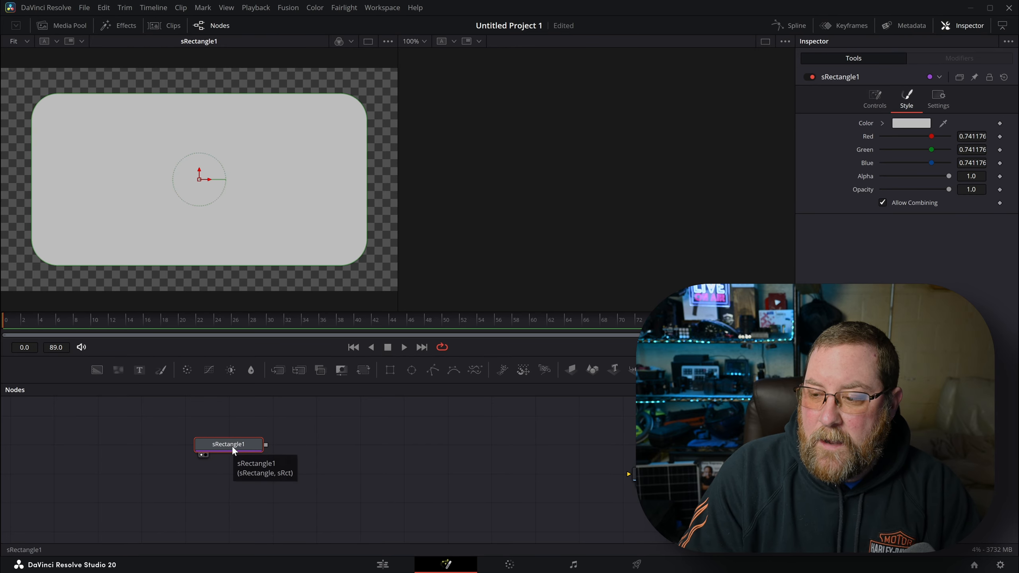
Rename the sRectangle node as rect
key(F2)
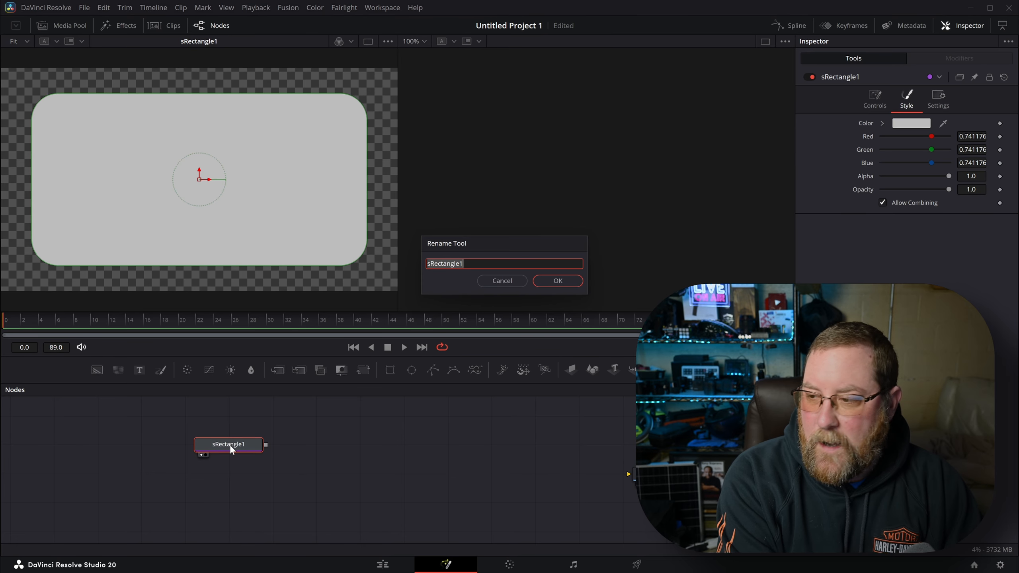
text(rect)
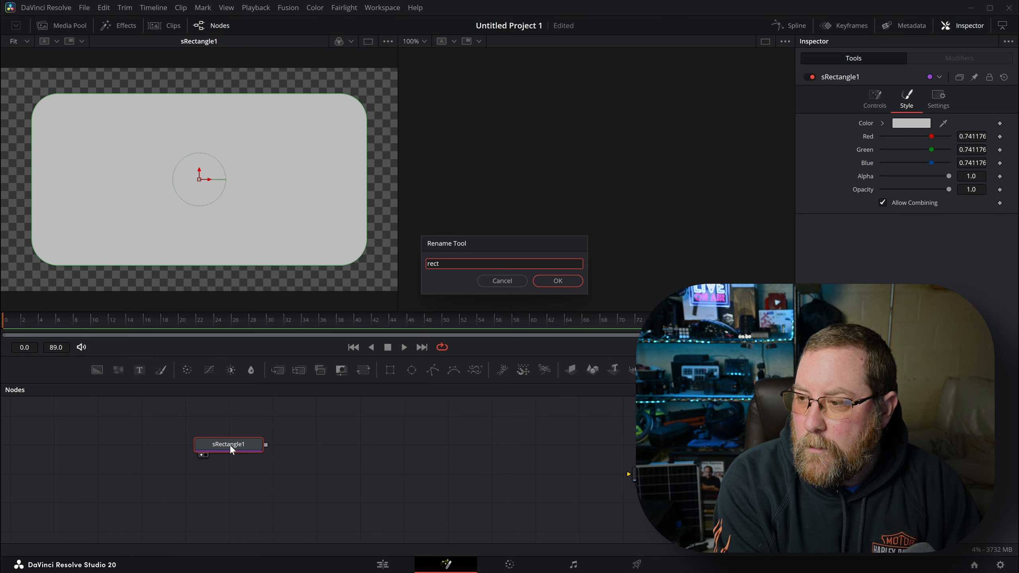
key(Return)
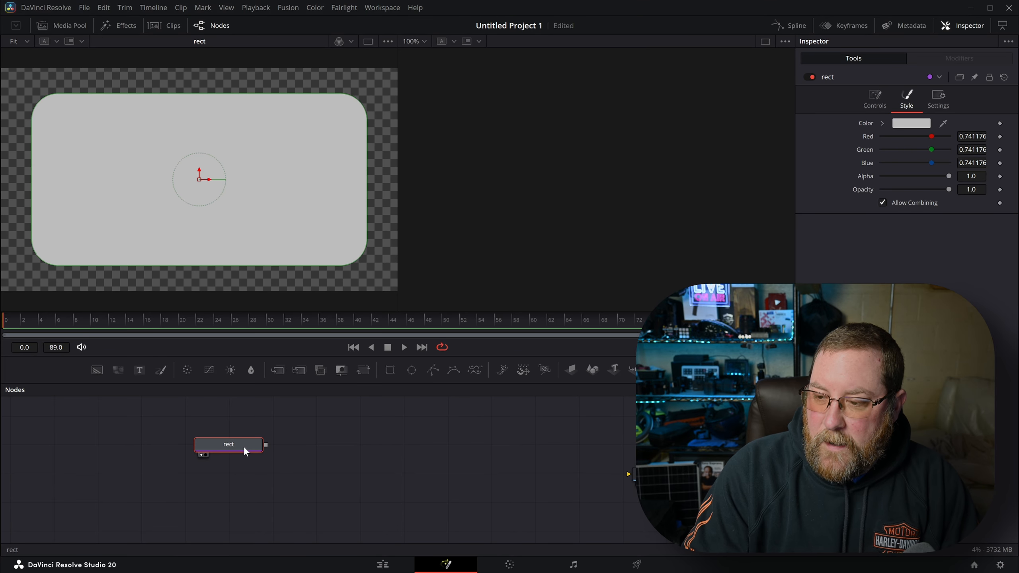
Duplicate the rect node and place the copy directly beside the original in the node graph
click(341, 429)
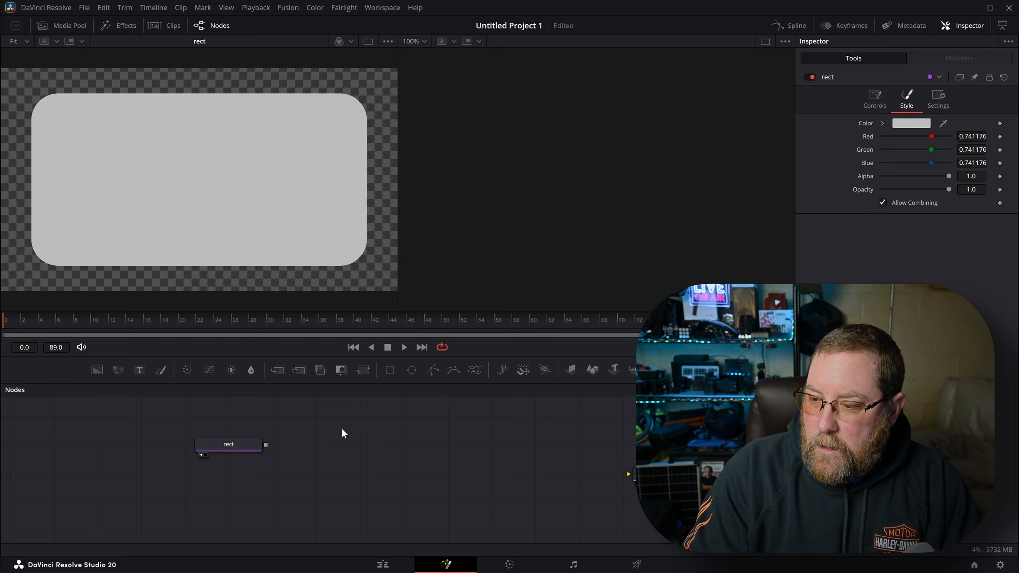
key(ctrl+v)
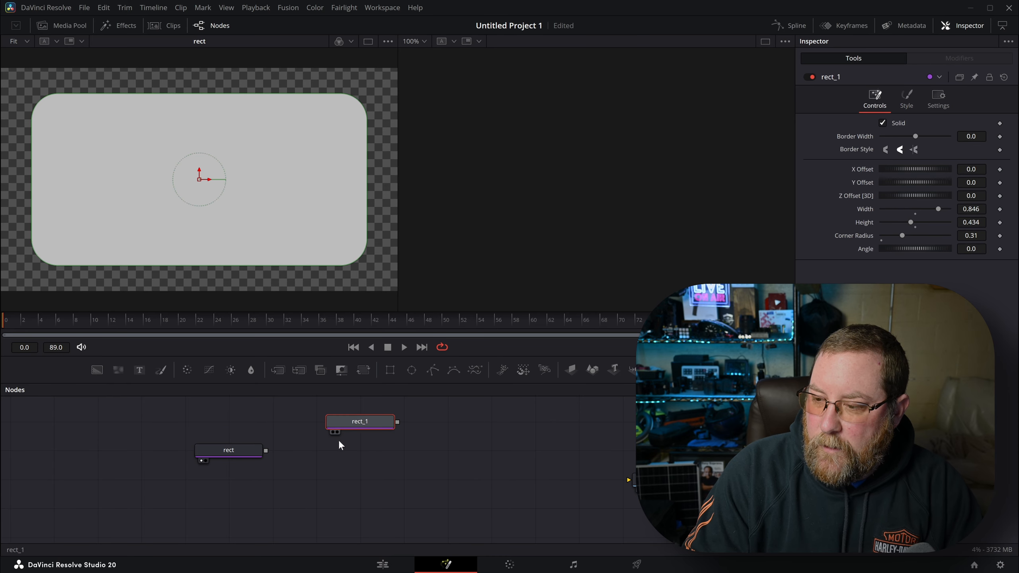
drag(371, 419, 327, 448)
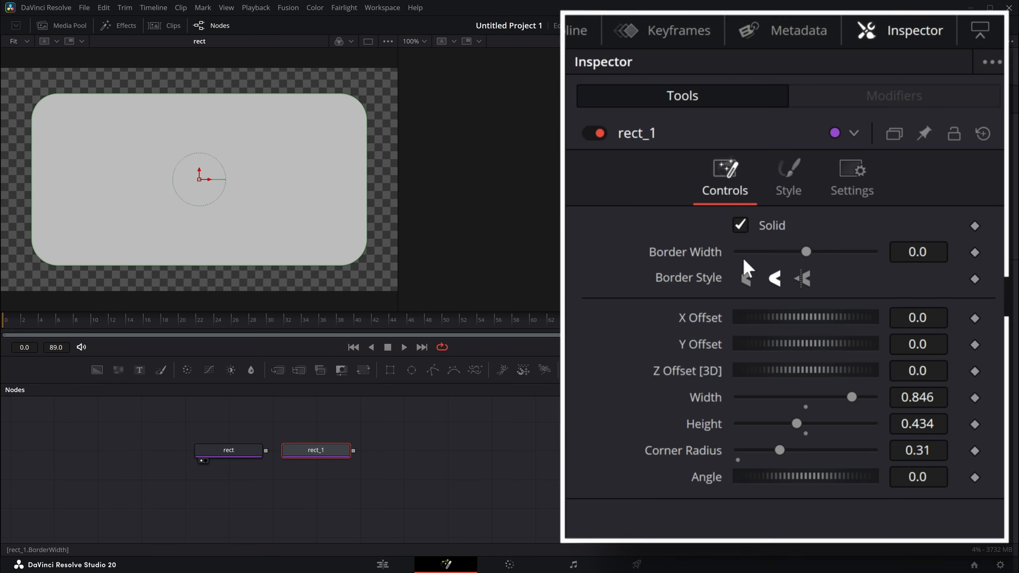
Turn off Solid on the copied rectangle and set its colour to bright blue #00aaff
click(741, 226)
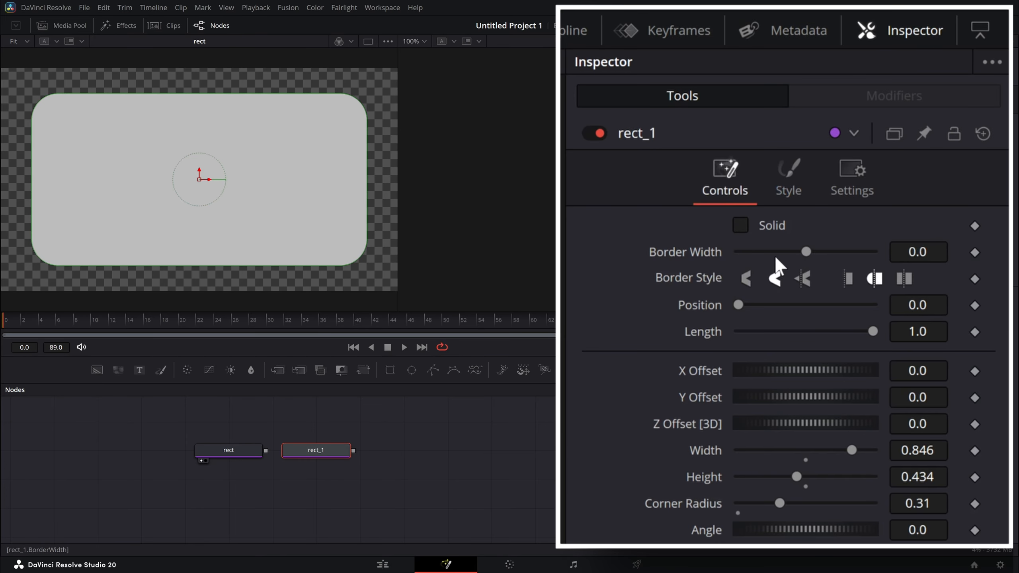
click(793, 184)
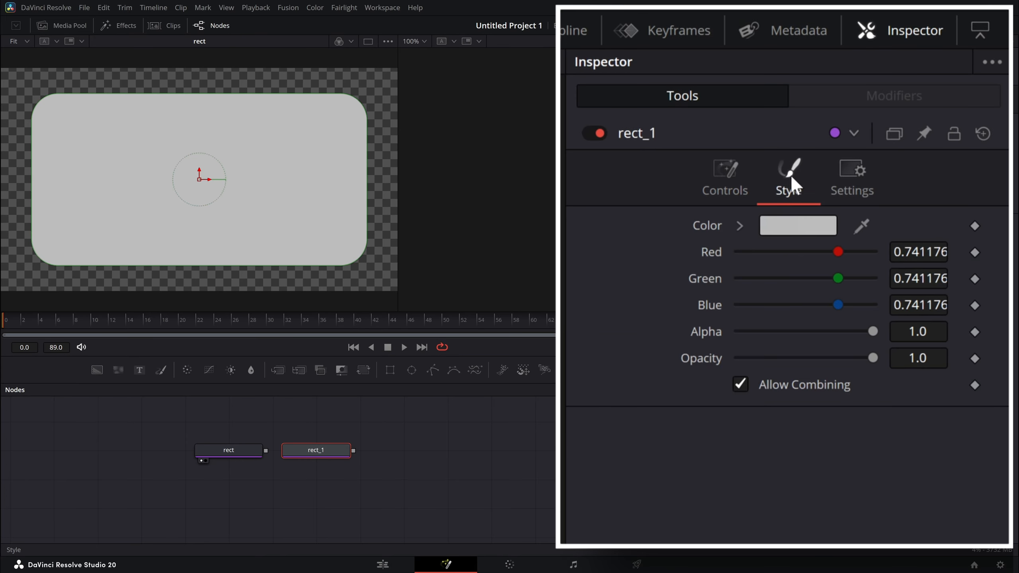
click(783, 227)
click(443, 230)
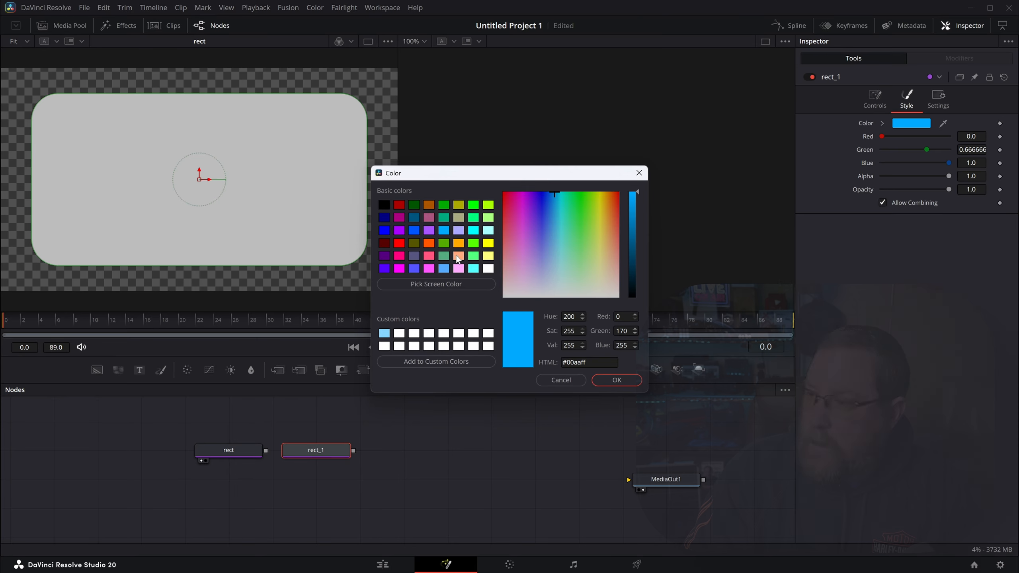
click(607, 378)
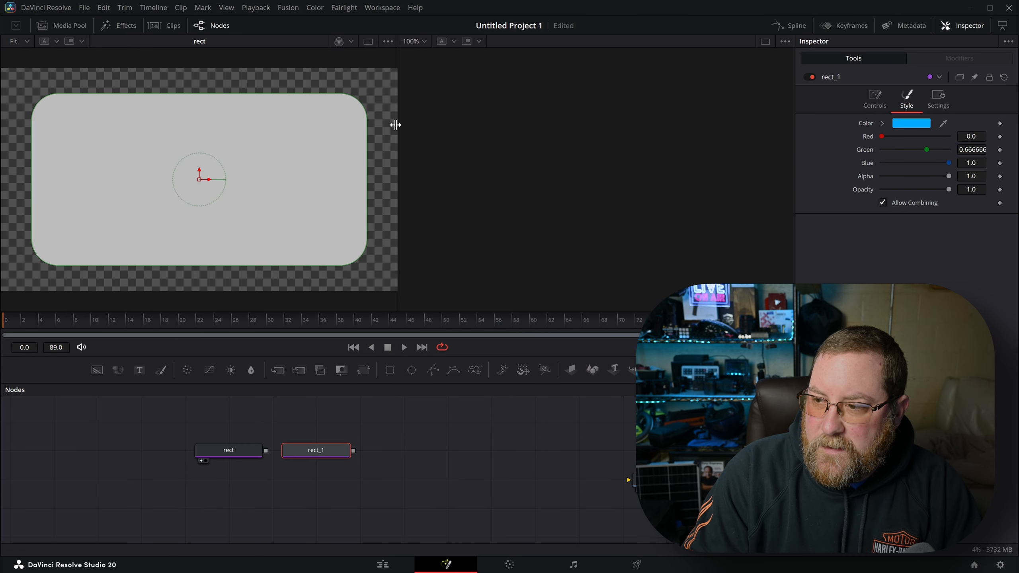
Show the copied rectangle in the first viewer and set its border width to about 0.058
key(1)
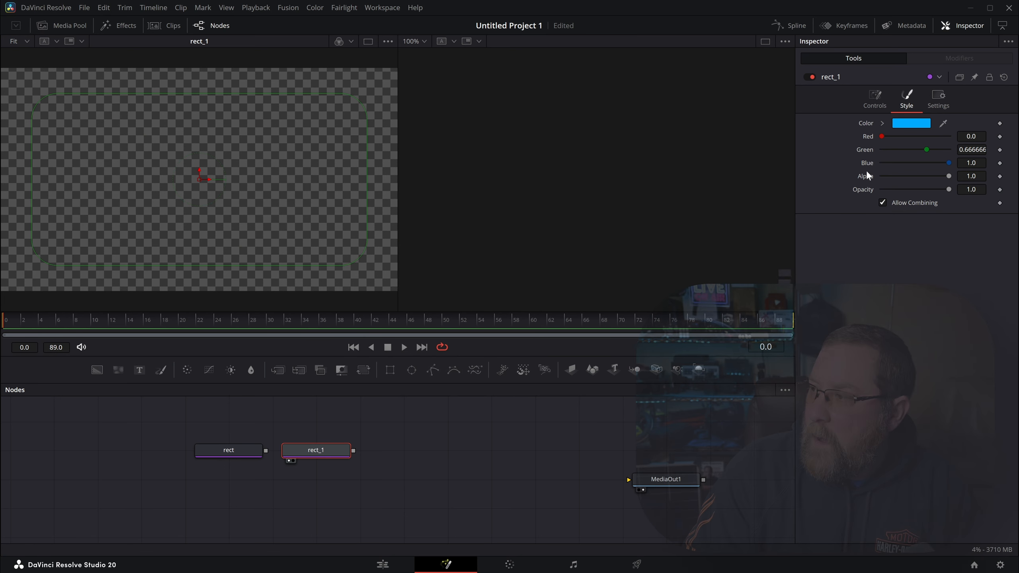
click(874, 100)
click(917, 252)
drag(806, 252, 827, 252)
drag(917, 252, 903, 252)
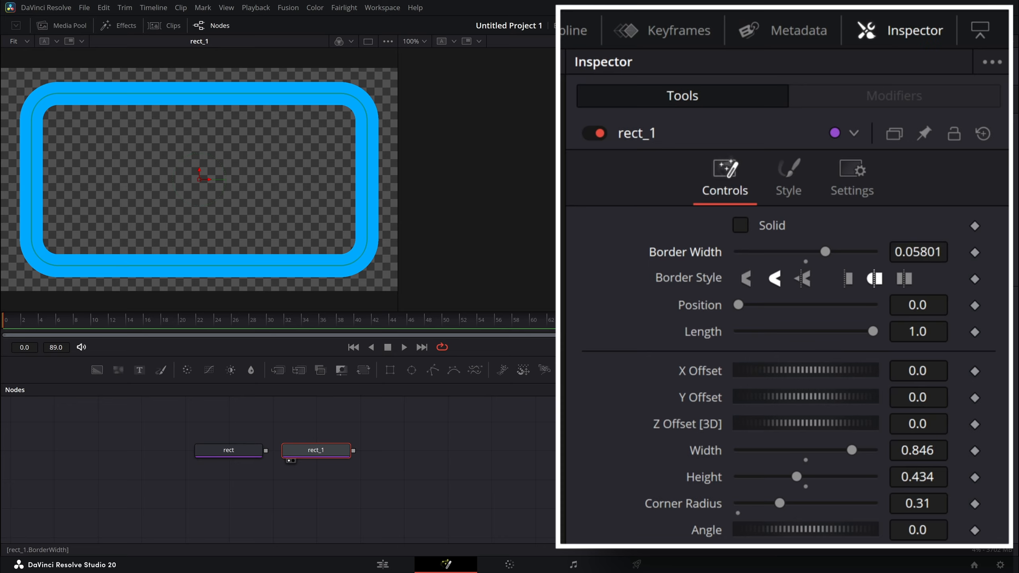
Narrow the blue rectangle's border and merge its node with the rect node
drag(917, 251, 774, 251)
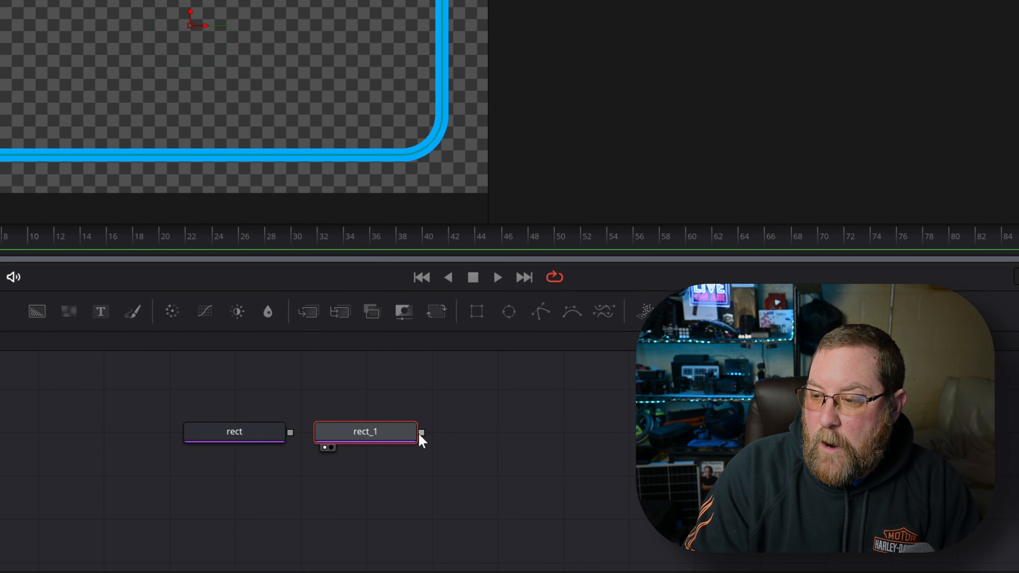
drag(421, 432, 421, 495)
drag(469, 435, 285, 430)
Rename the copied rectangle node as rect_outline
click(367, 431)
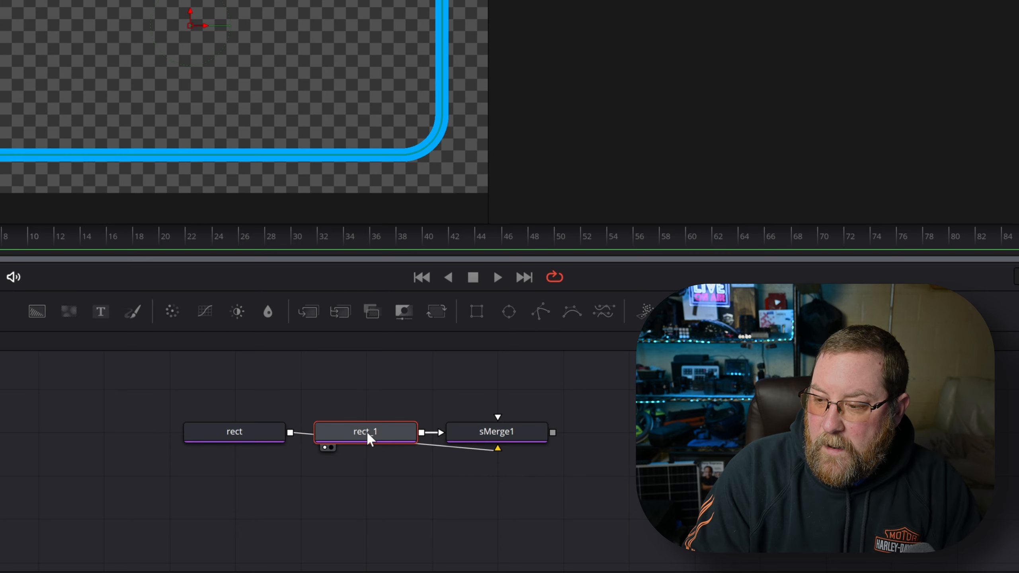
key(F2)
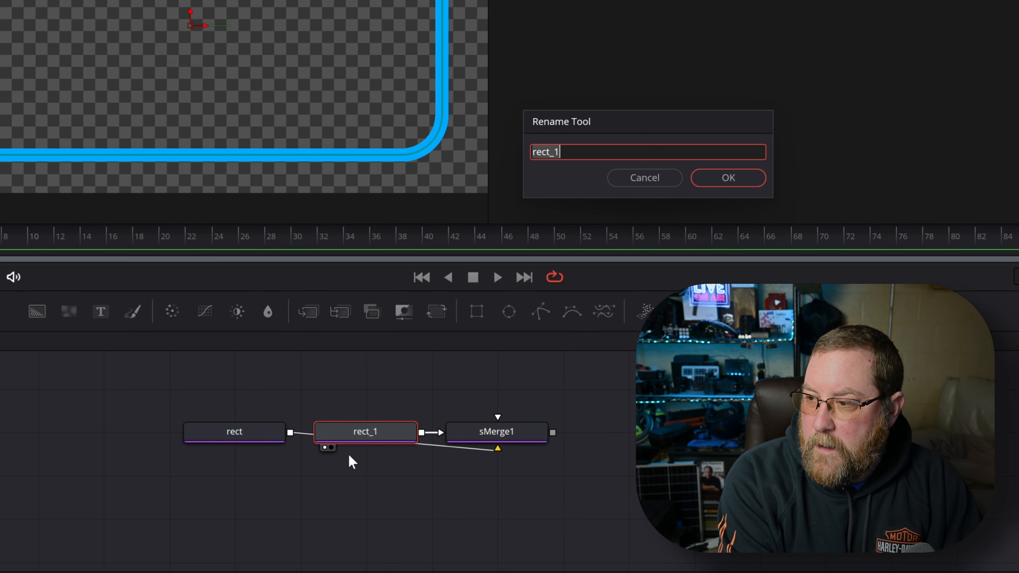
text(rect_outline)
key(Return)
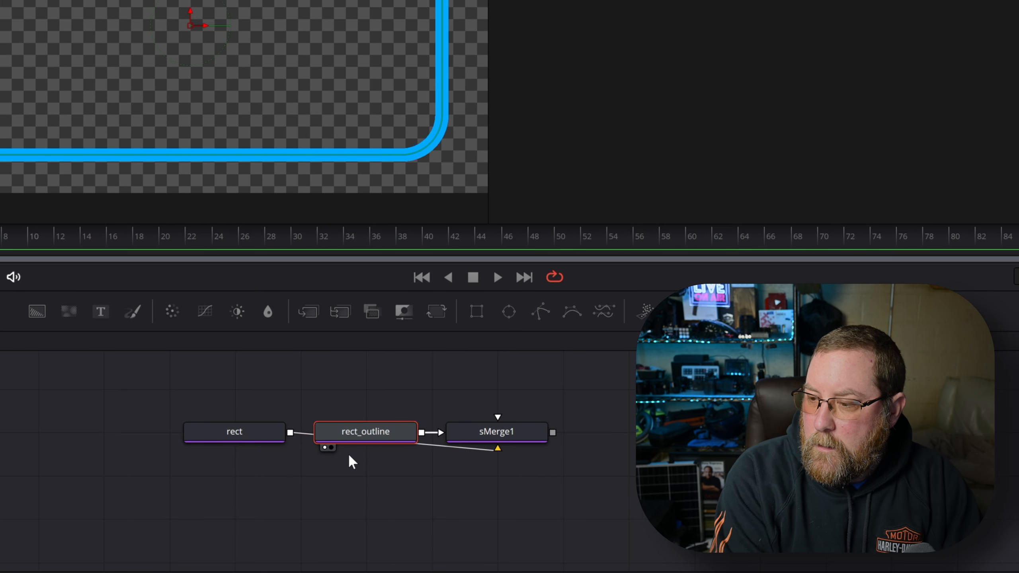
Place the merge node below and between the two rectangle nodes and rename it as merge_rect
drag(480, 429, 295, 483)
key(F2)
text(merge_)
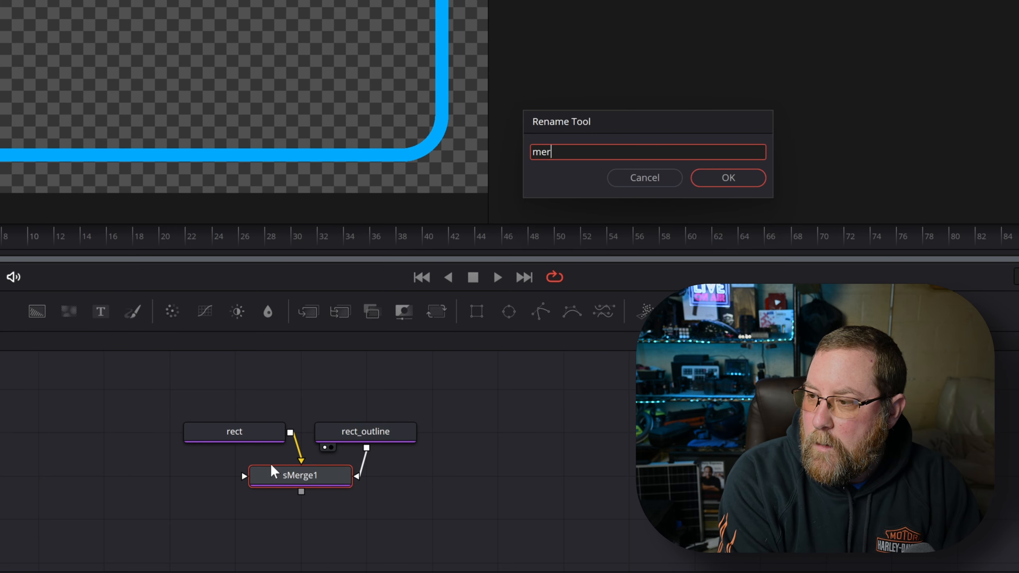
text(rect)
key(Return)
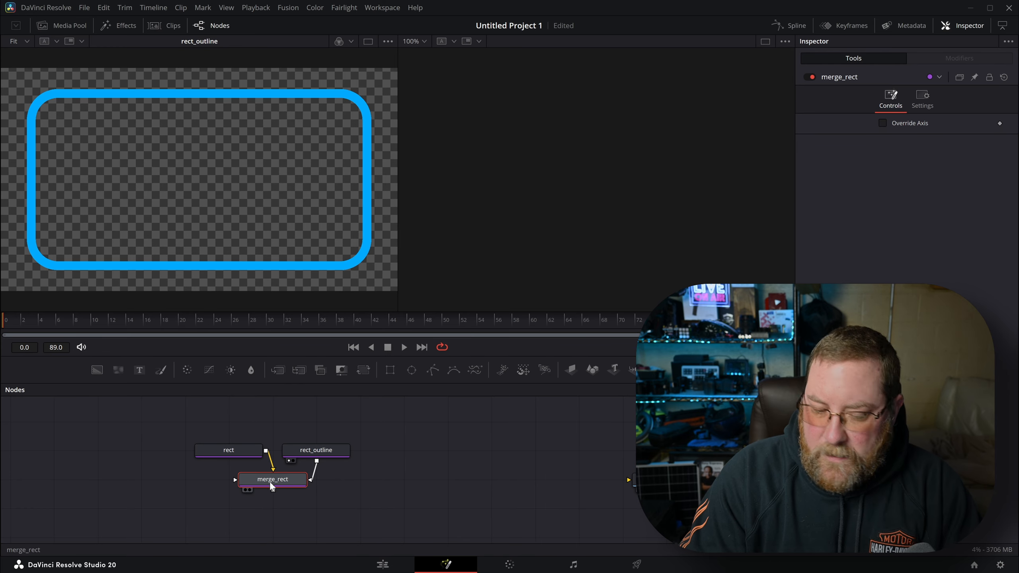
Show merge_rect in the first viewer and reduce rect_outline's border width to about 0.0155
key(1)
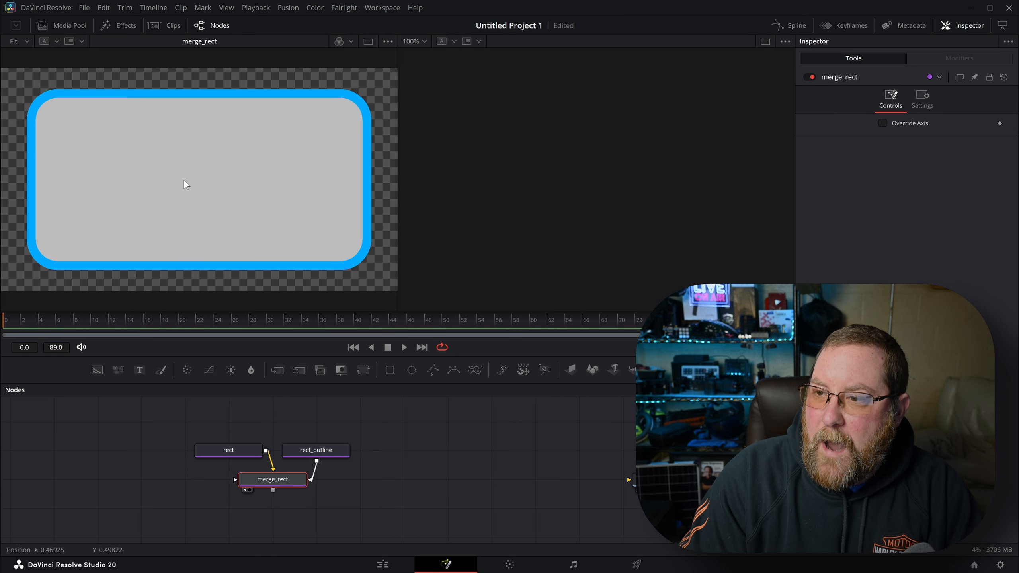
click(320, 448)
drag(971, 136, 947, 136)
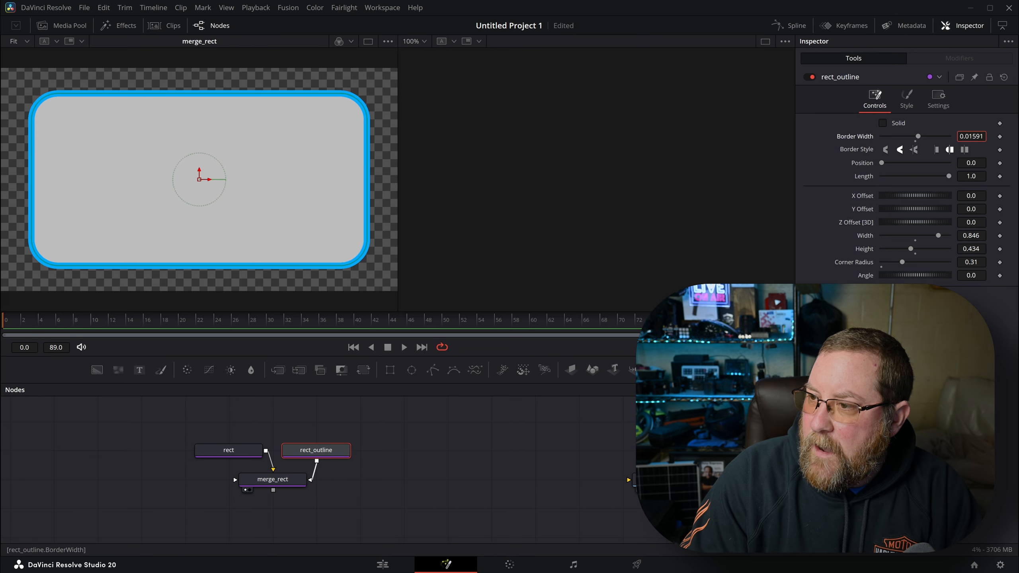
Add an unconnected sStar node in the empty area beside the rectangle nodes
click(378, 493)
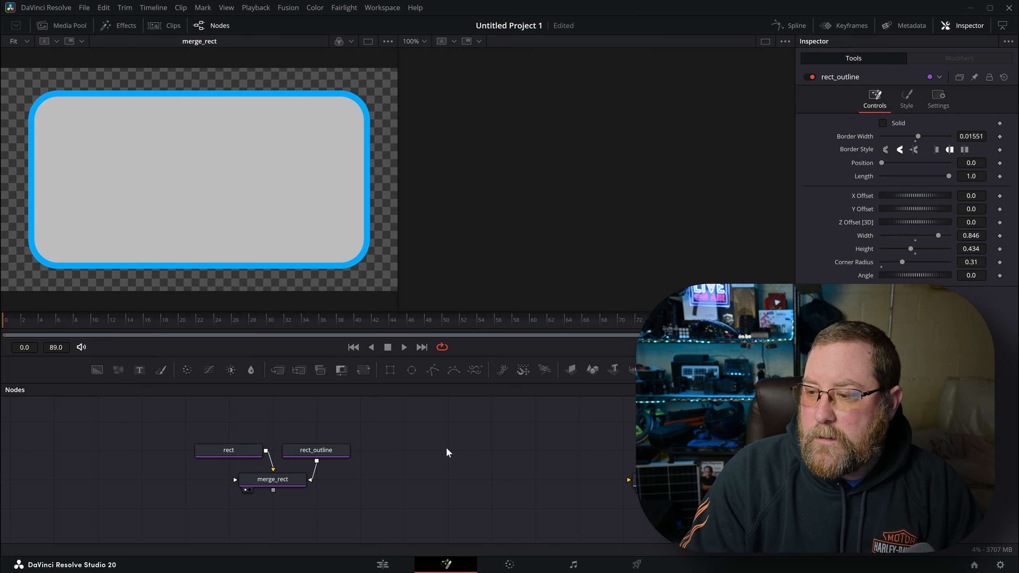
key(shift+space)
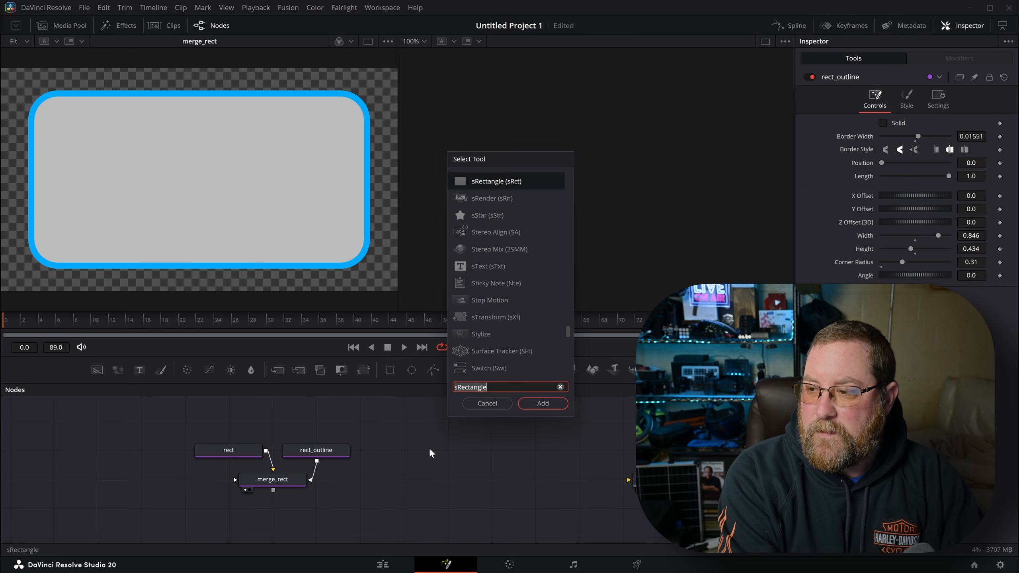
text(star)
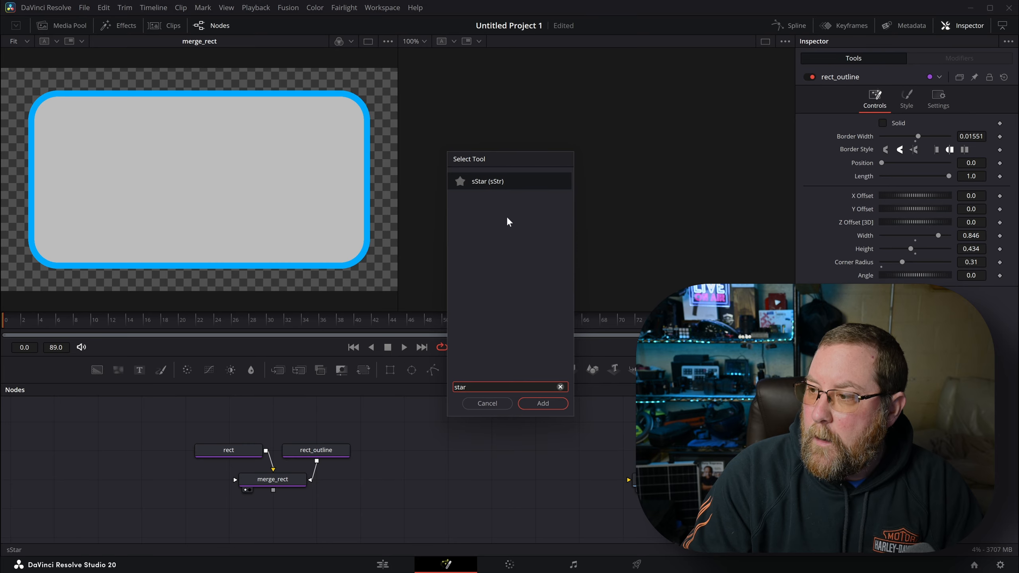
click(548, 404)
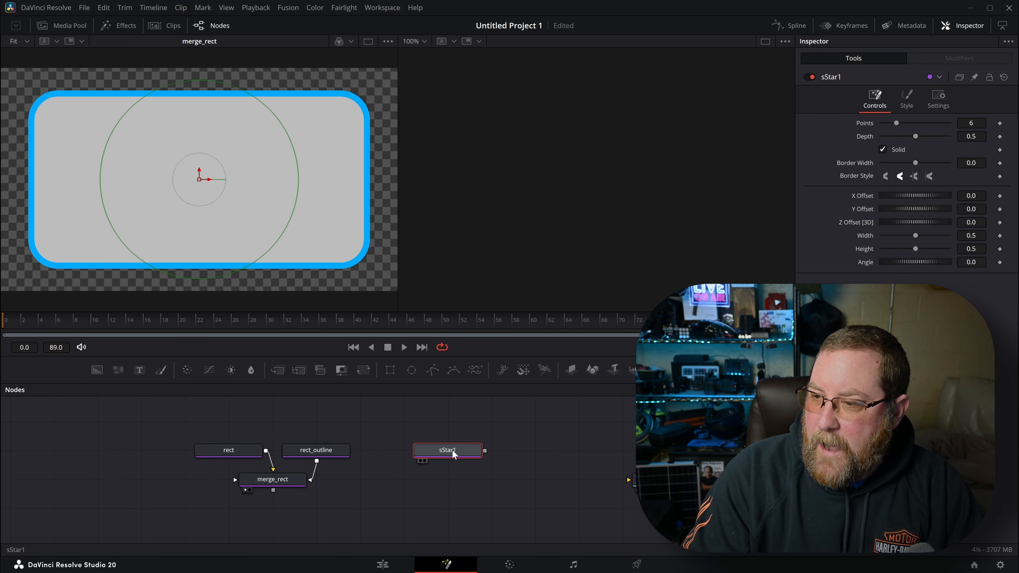
Show the star in the first viewer and set its number of points to 5
key(1)
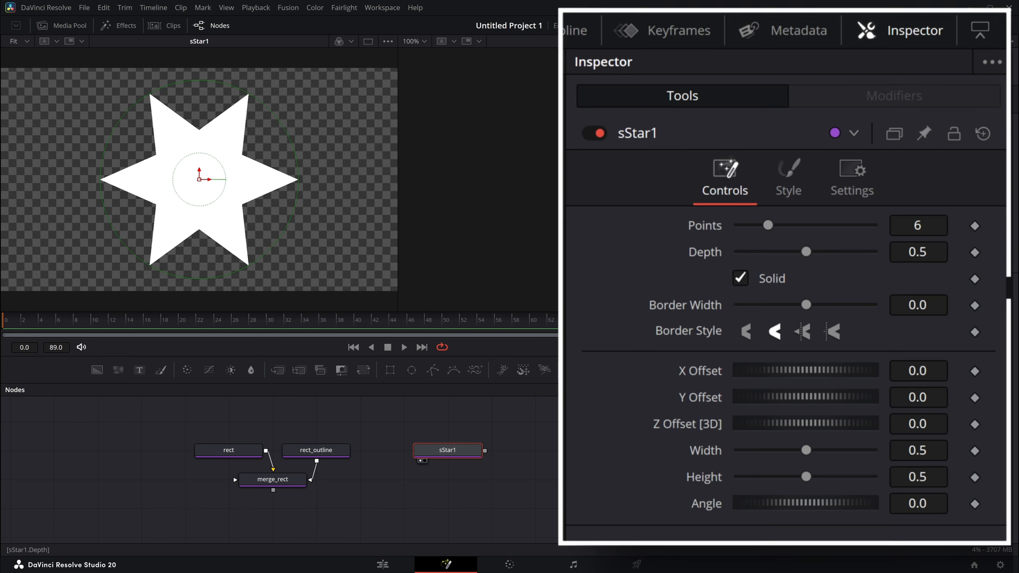
click(970, 123)
key(Tab)
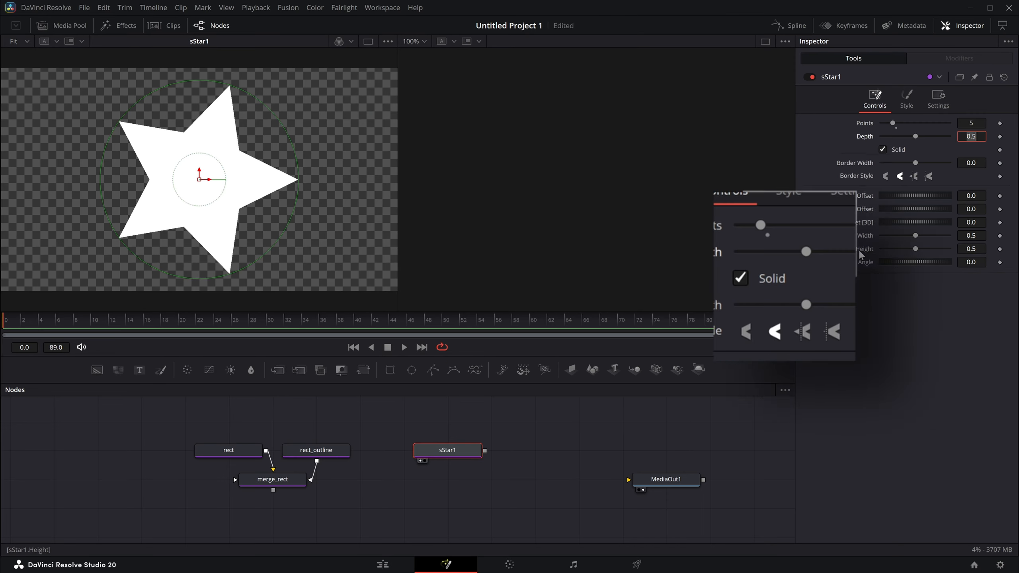
Link the star's Height to its Width with the expression Width, and set the Width to 0.415
right_click(867, 255)
click(896, 387)
text(Width)
key(Tab)
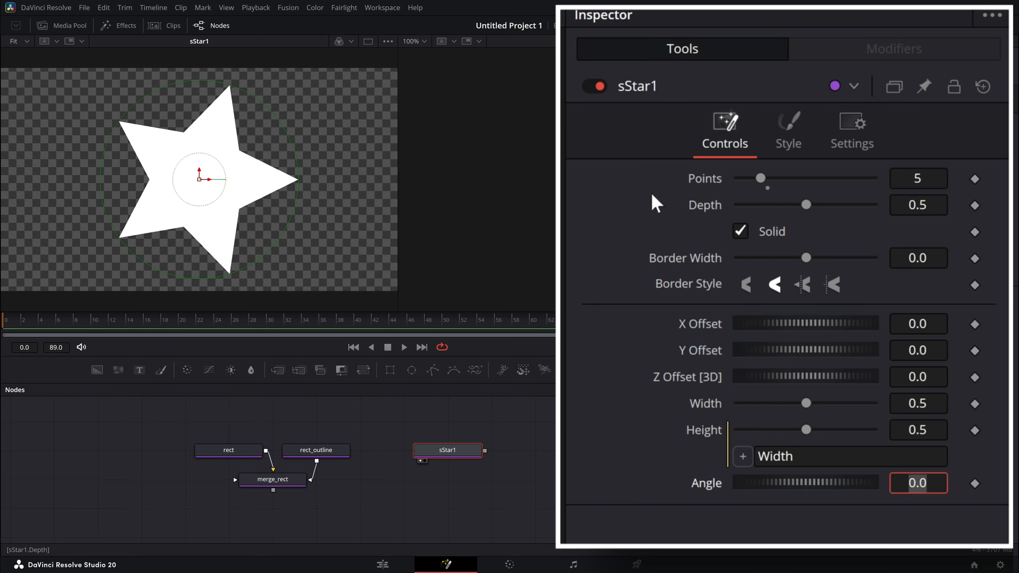
drag(805, 403, 794, 402)
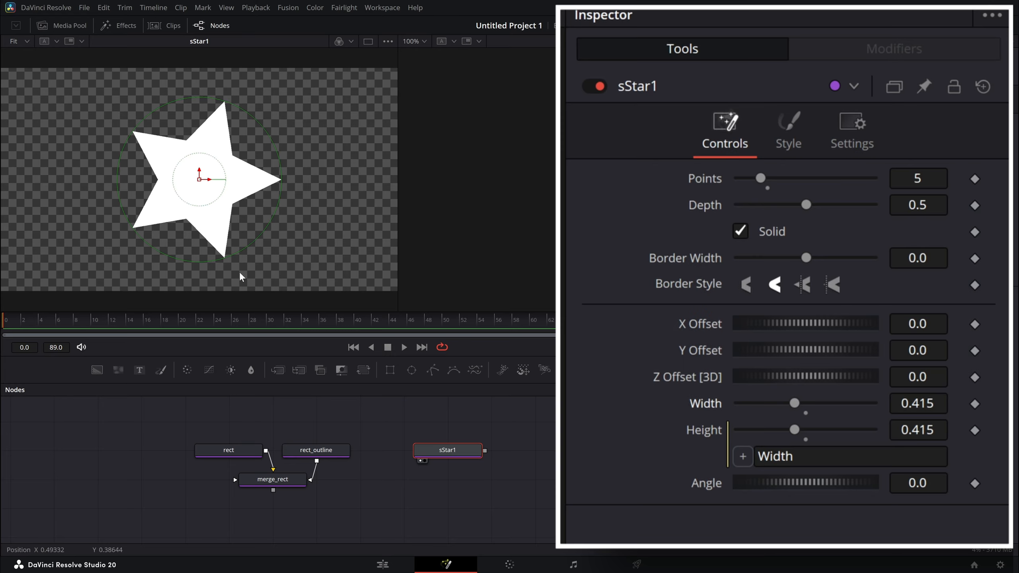
Set the star's angle to 18 and rename its node as star
double_click(917, 482)
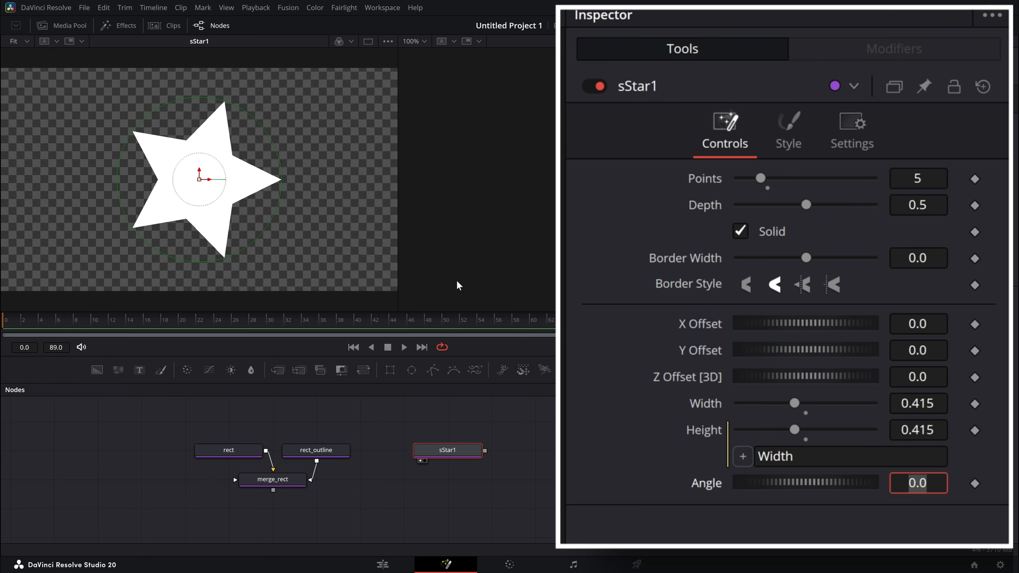
text(18)
key(Tab)
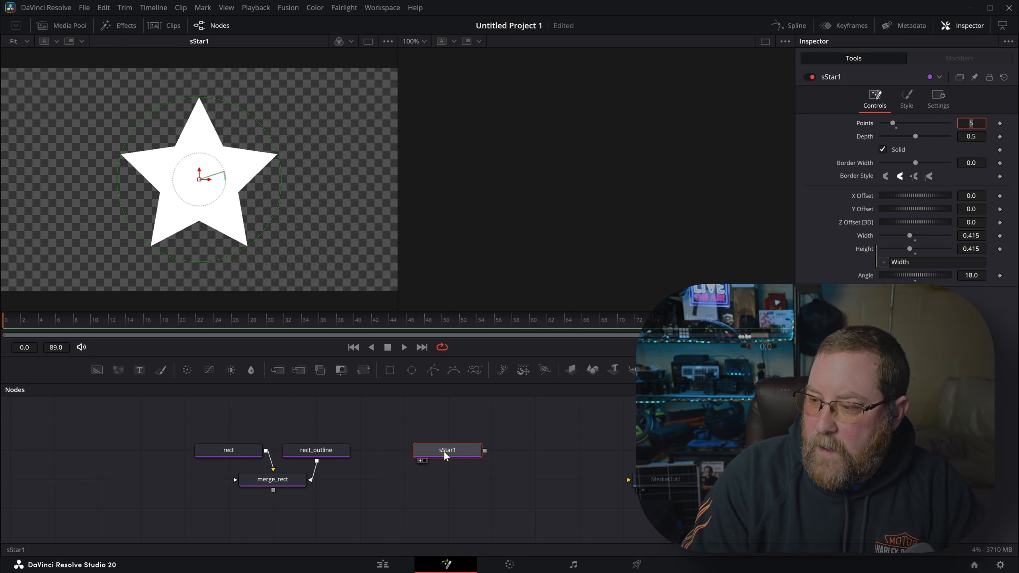
key(F2)
text(star)
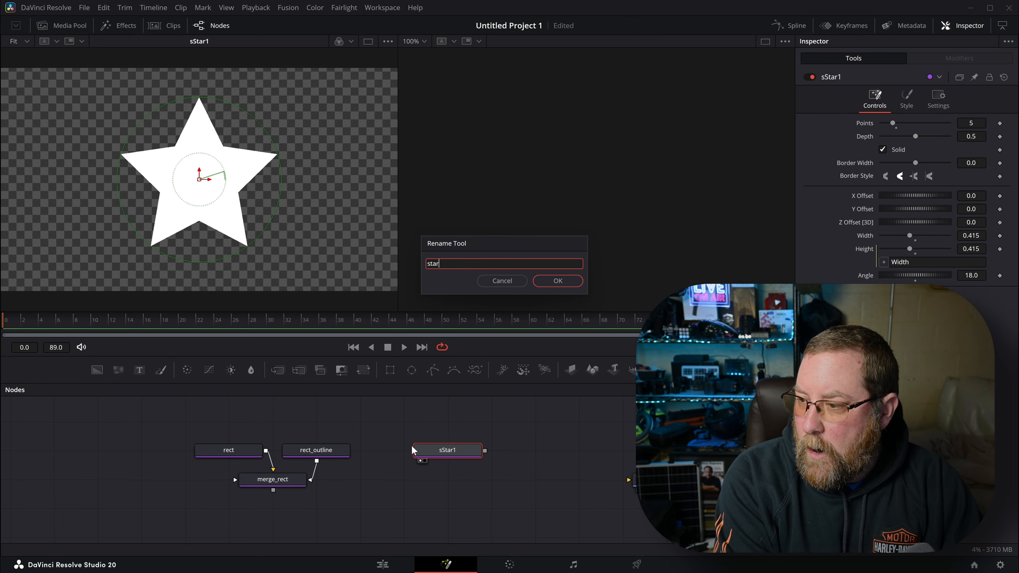
key(Return)
Duplicate the star node, place the copy directly beside the original and rename it as star_outline
key(ctrl+c)
key(ctrl+v)
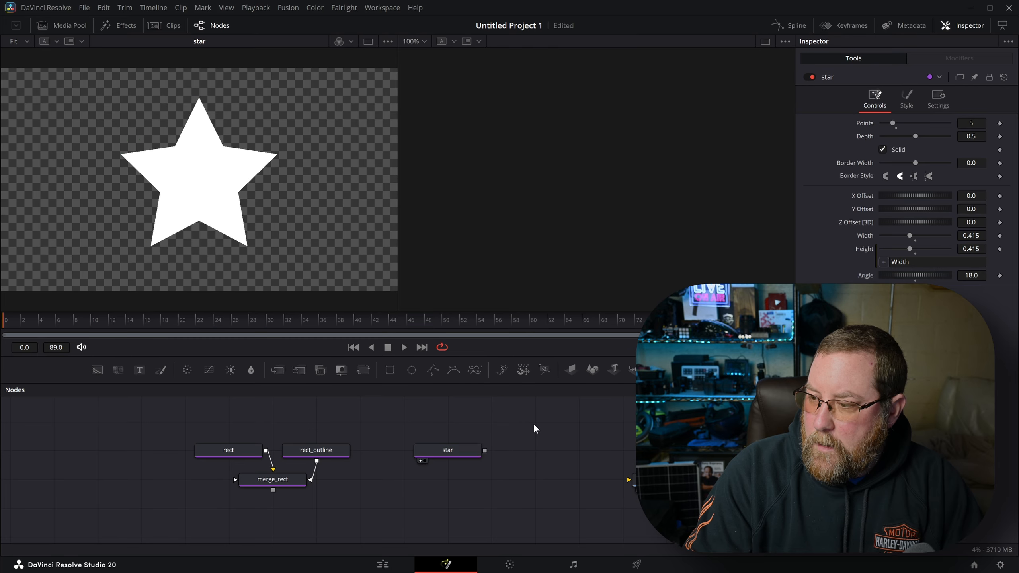
key(F2)
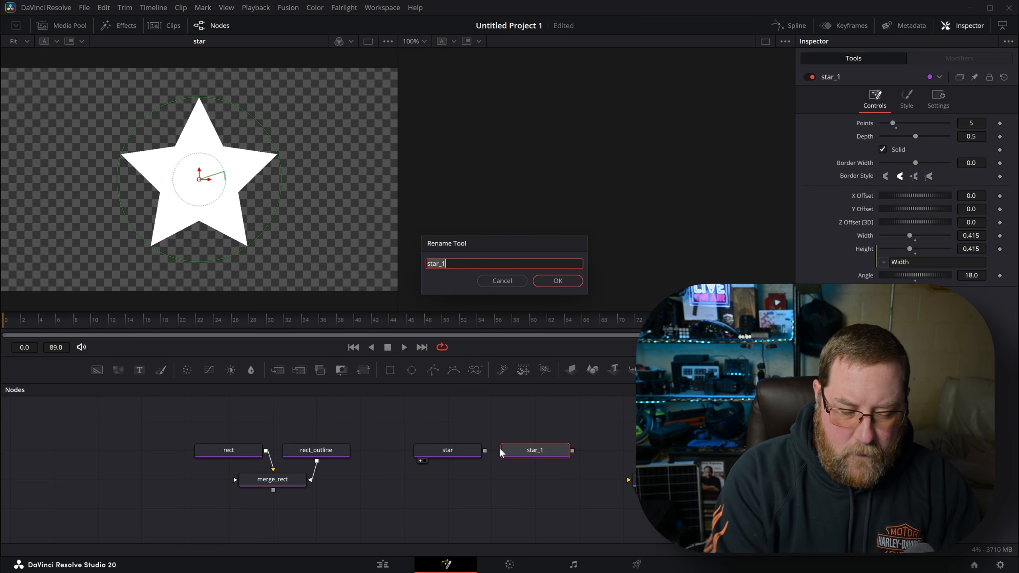
text(star_outline)
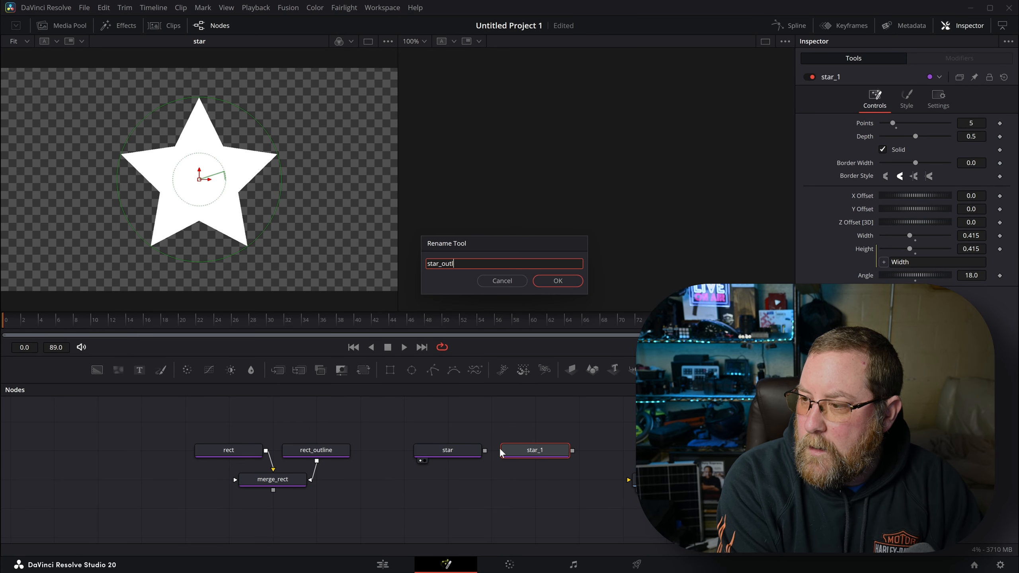
key(Return)
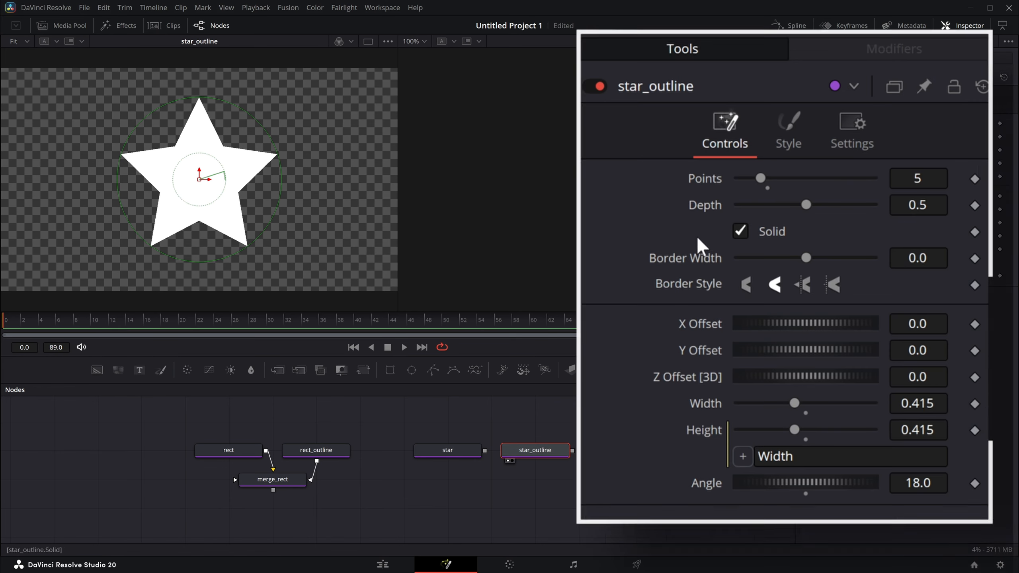
Make star_outline an unfilled bright blue #00aaff outline with a border width of 0.0104
click(882, 149)
drag(917, 257, 927, 257)
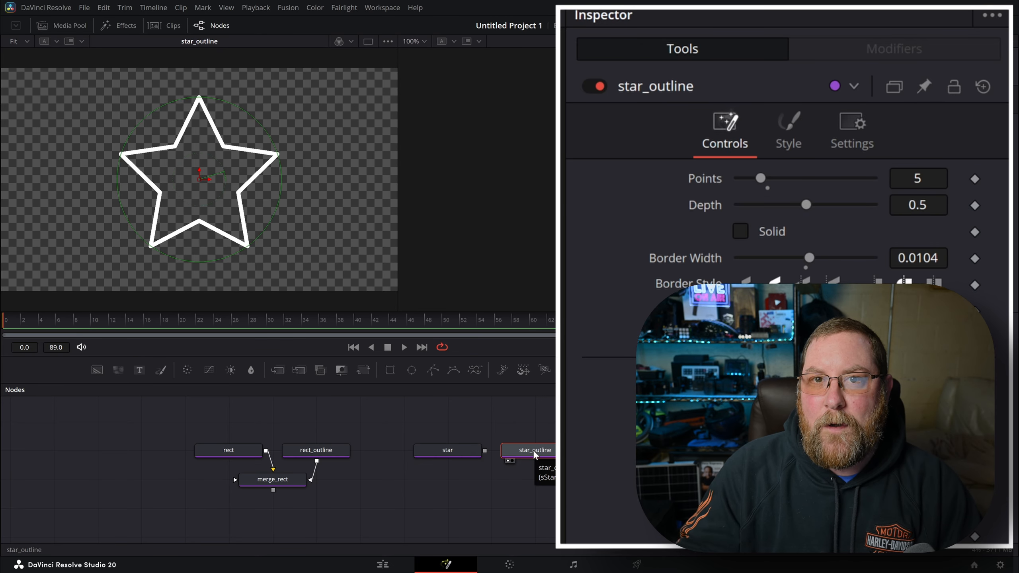
click(791, 145)
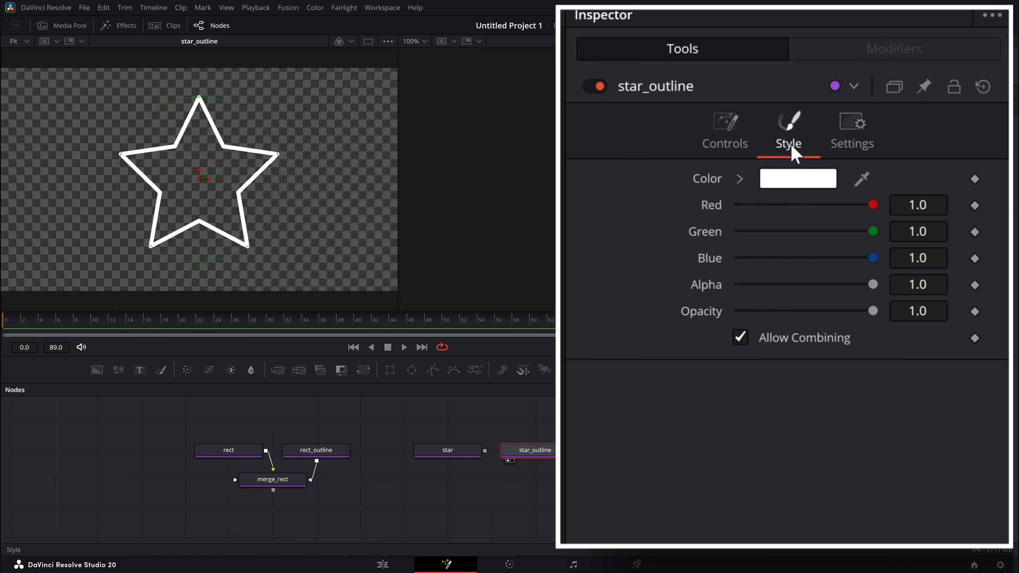
click(797, 183)
click(444, 230)
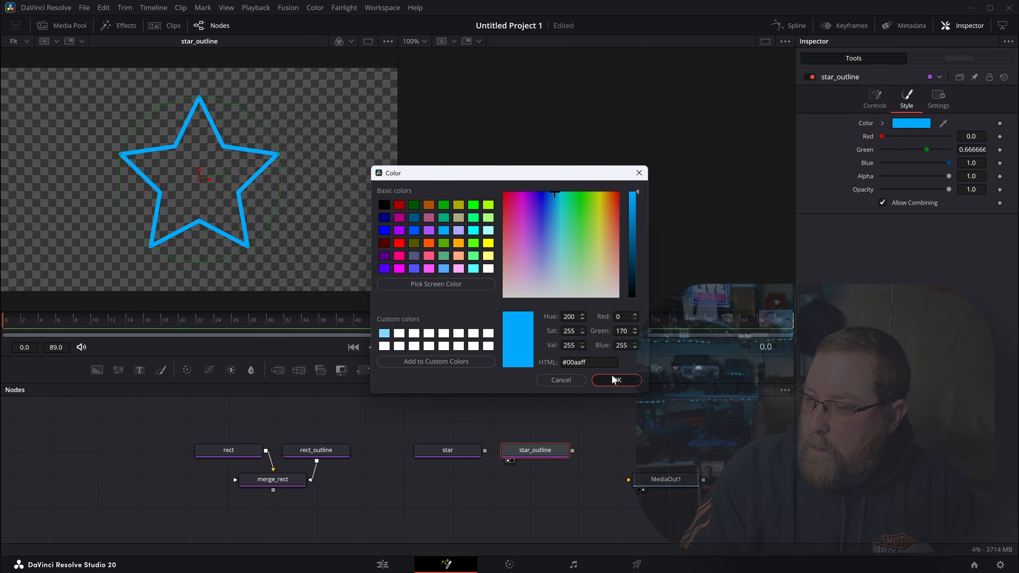
click(616, 380)
Show the star node in the first viewer and set its colour to yellow #ffff00
click(451, 451)
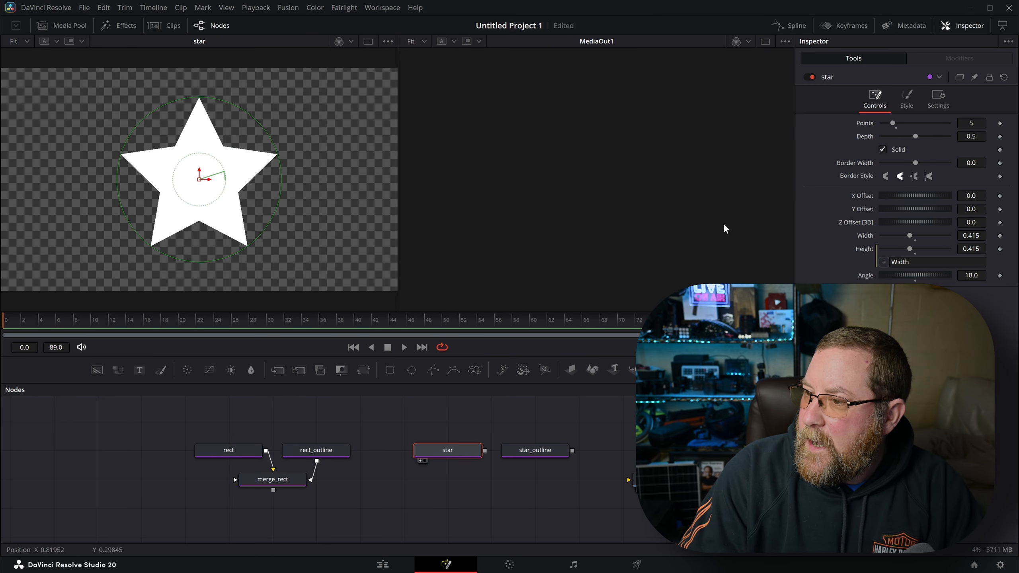
click(906, 98)
click(910, 123)
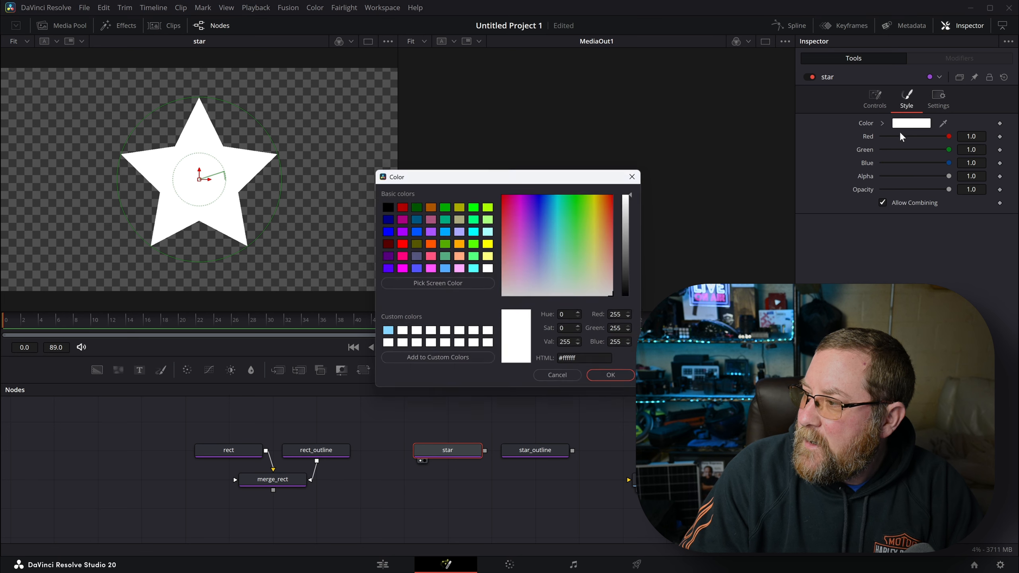
click(488, 242)
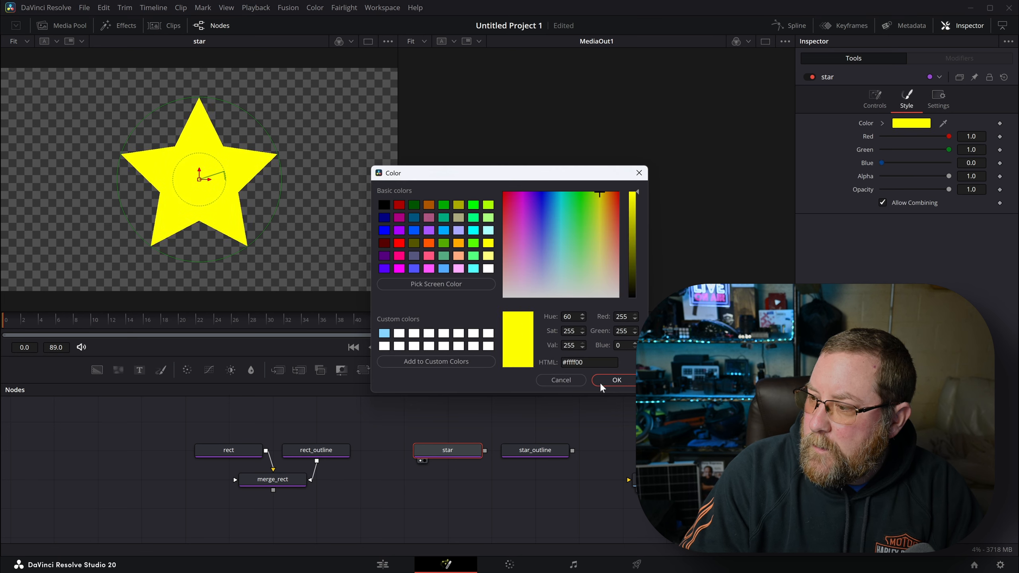
click(616, 380)
Merge star_outline with the star node, place the merge node below them and rename it as merge_star
click(528, 454)
drag(572, 451, 484, 452)
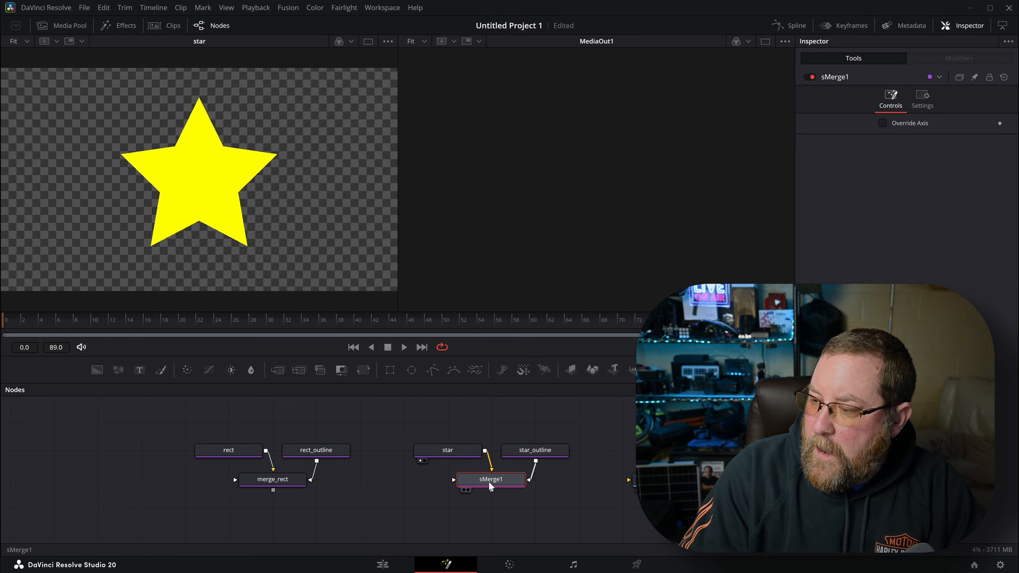
key(F2)
text(merge)
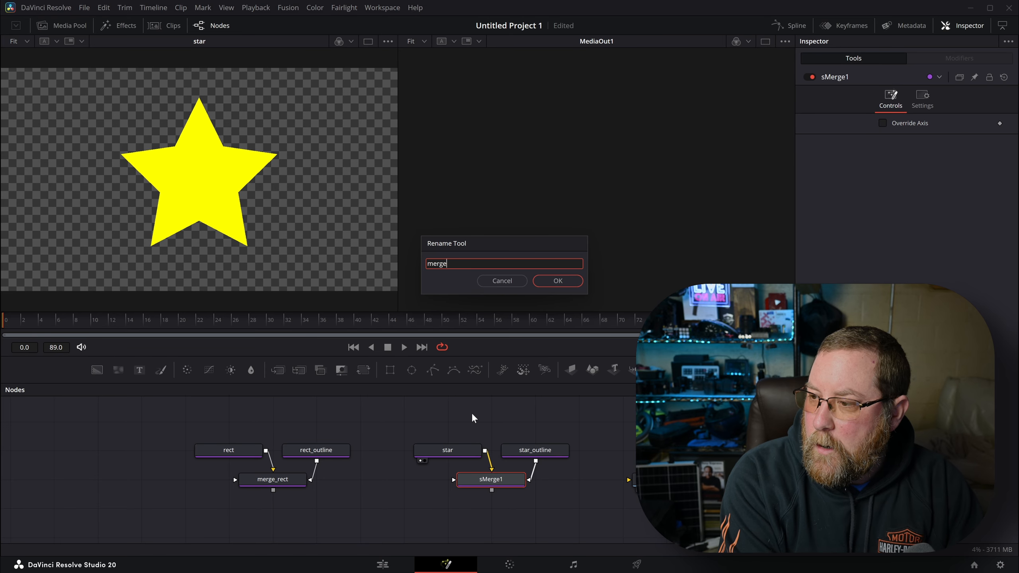
text(_star)
key(Return)
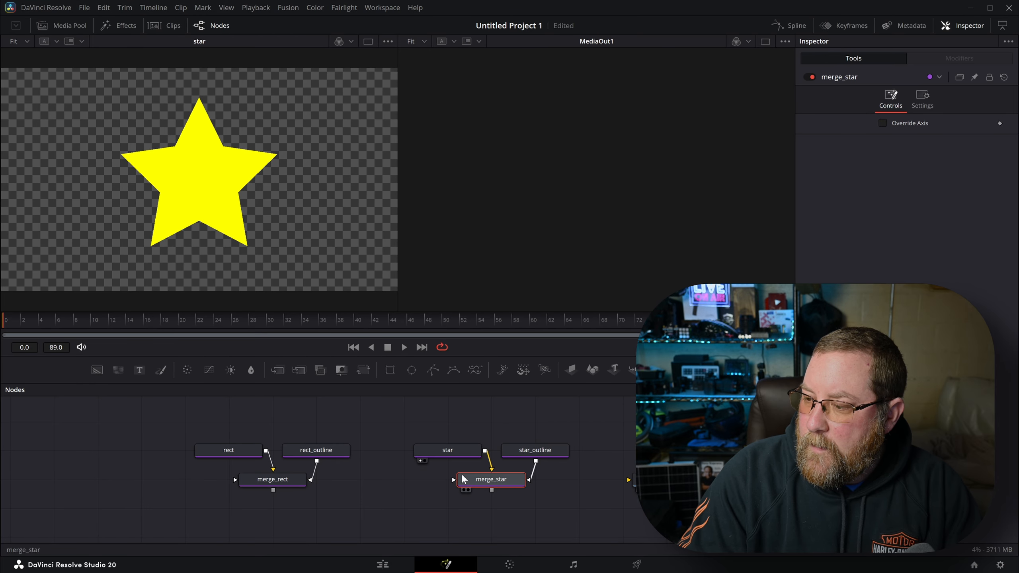
Show merge_star in the first viewer and move the rectangle and star node groups up one row together
key(1)
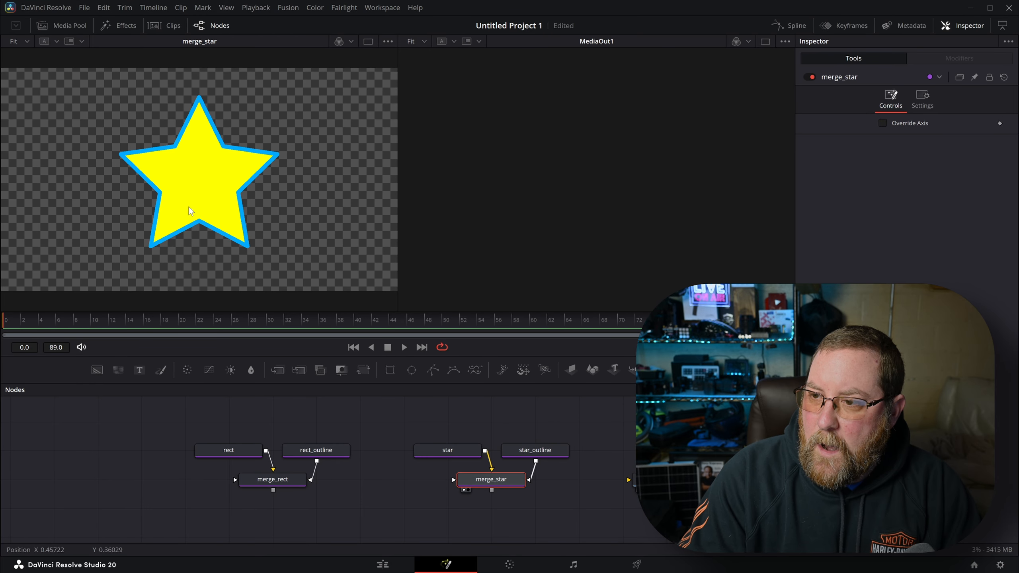
drag(587, 433, 176, 488)
drag(271, 482, 279, 452)
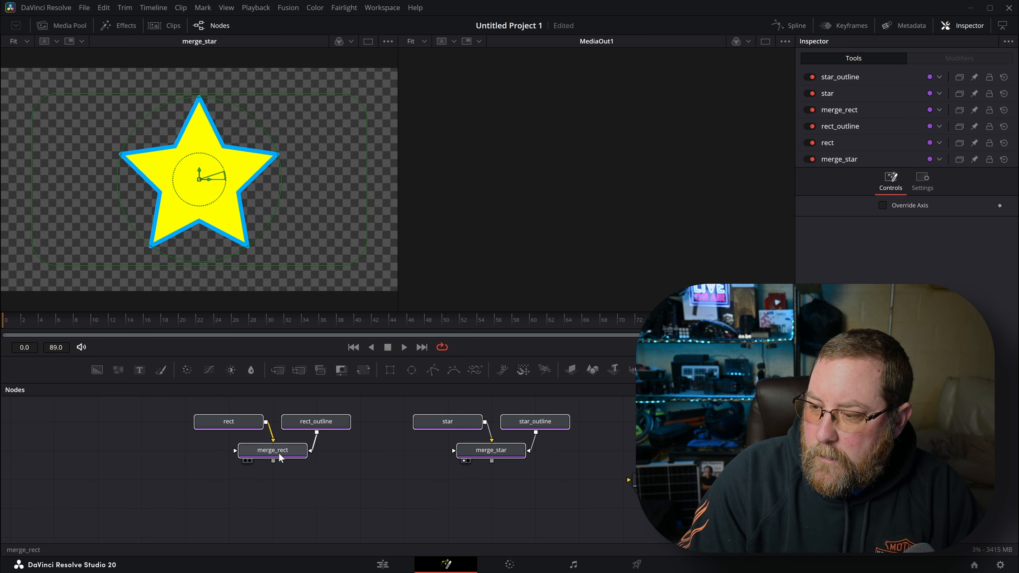
click(453, 483)
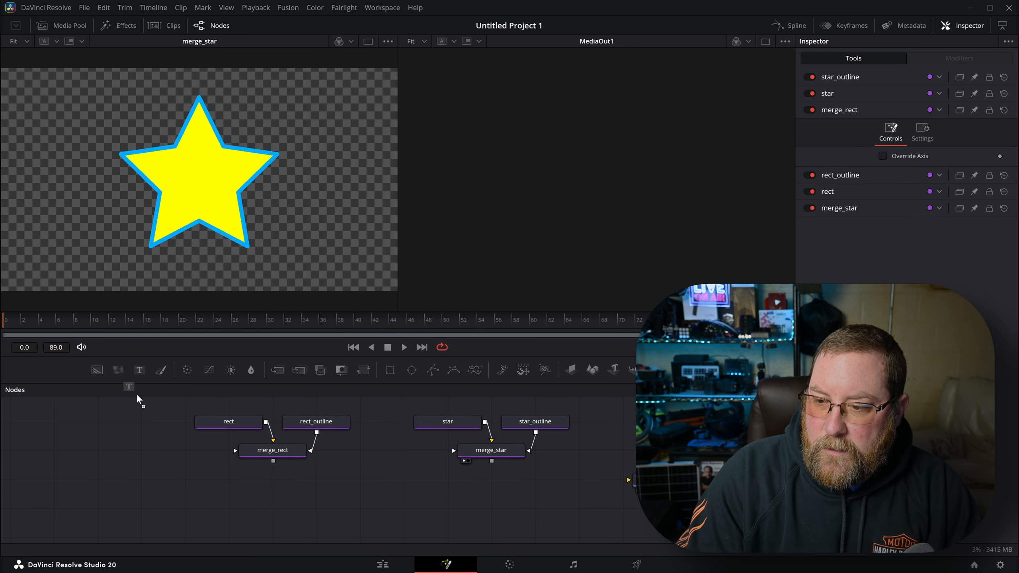
Add a Text+ node below the rectangle group, show it in the first viewer and enter the text SUBSCRIBE
drag(137, 399, 133, 487)
key(1)
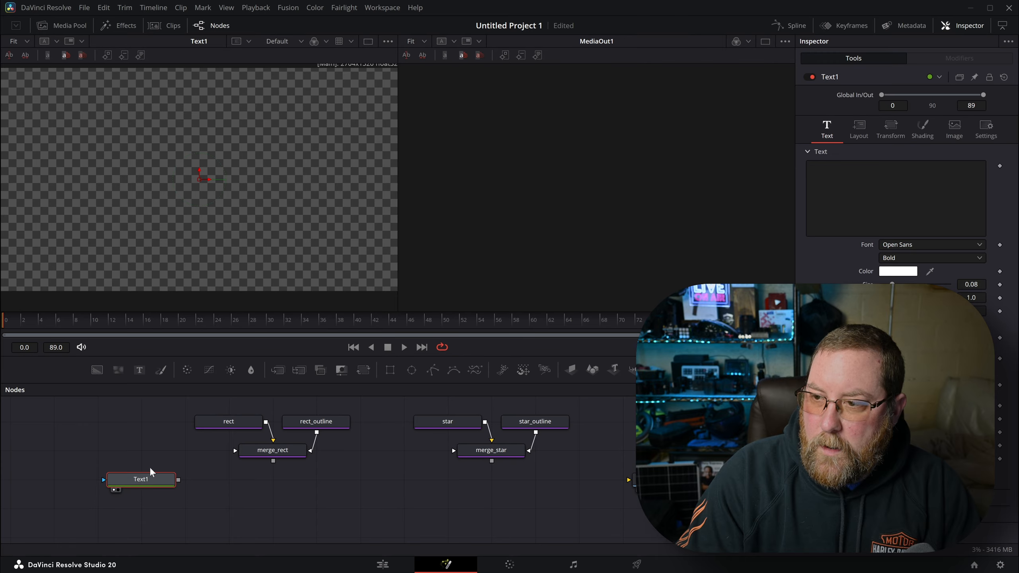
click(895, 198)
text(SUBSCRIBV)
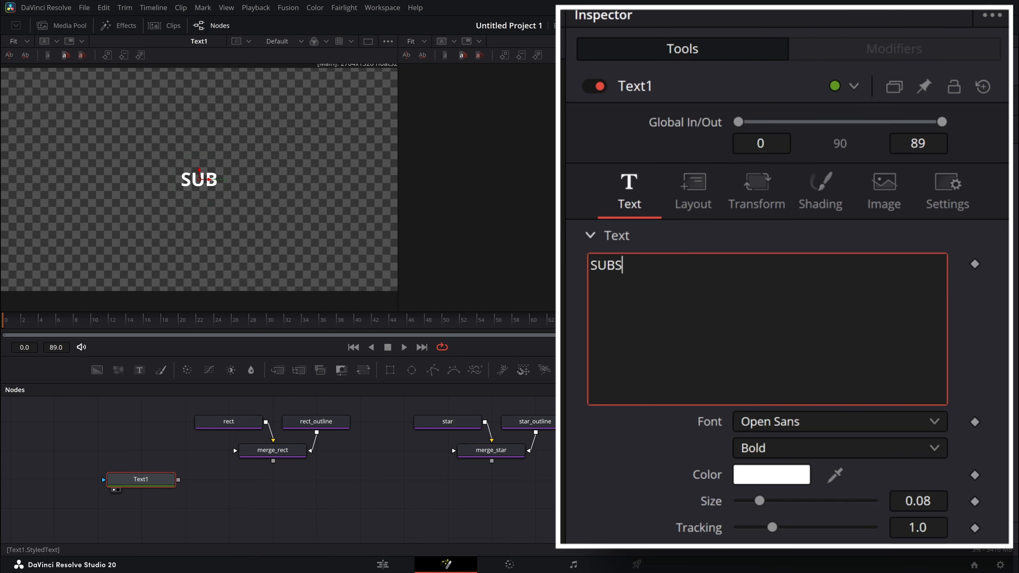
key(BackSpace)
text(E)
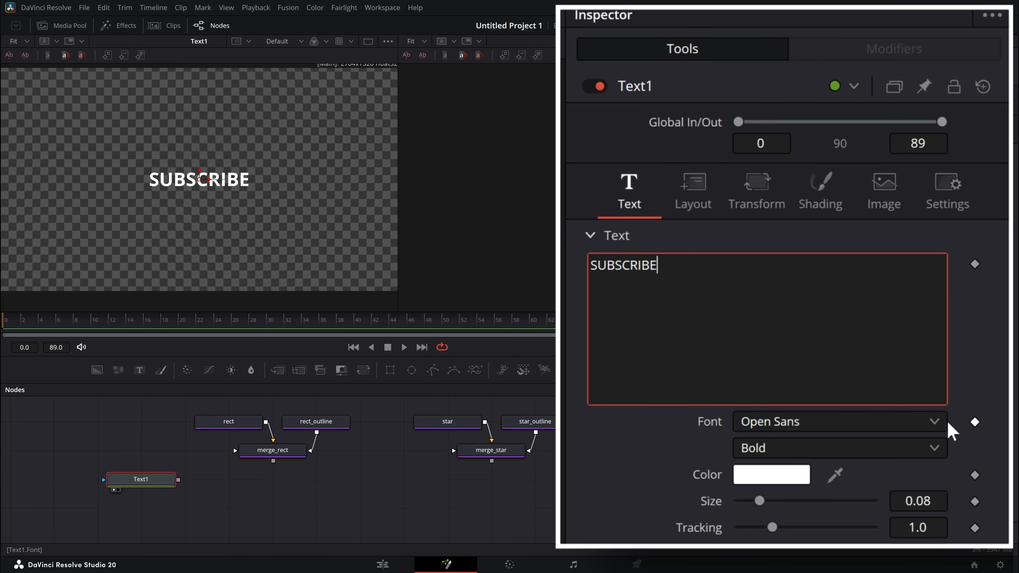
Style the SUBSCRIBE text in the Impact font with size 0.119 and a bright red colour
click(838, 423)
key(i)
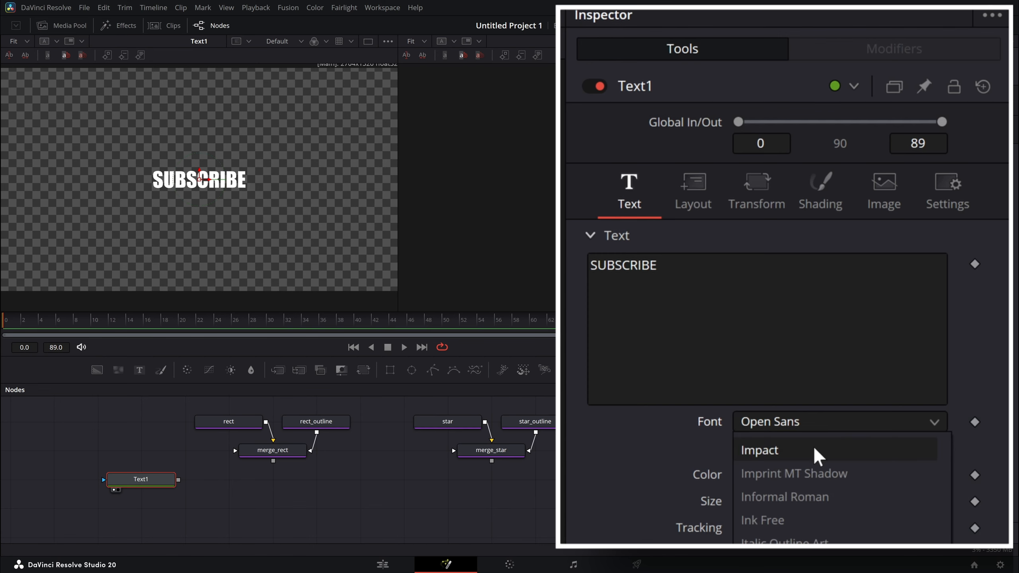
click(815, 452)
drag(905, 501, 931, 502)
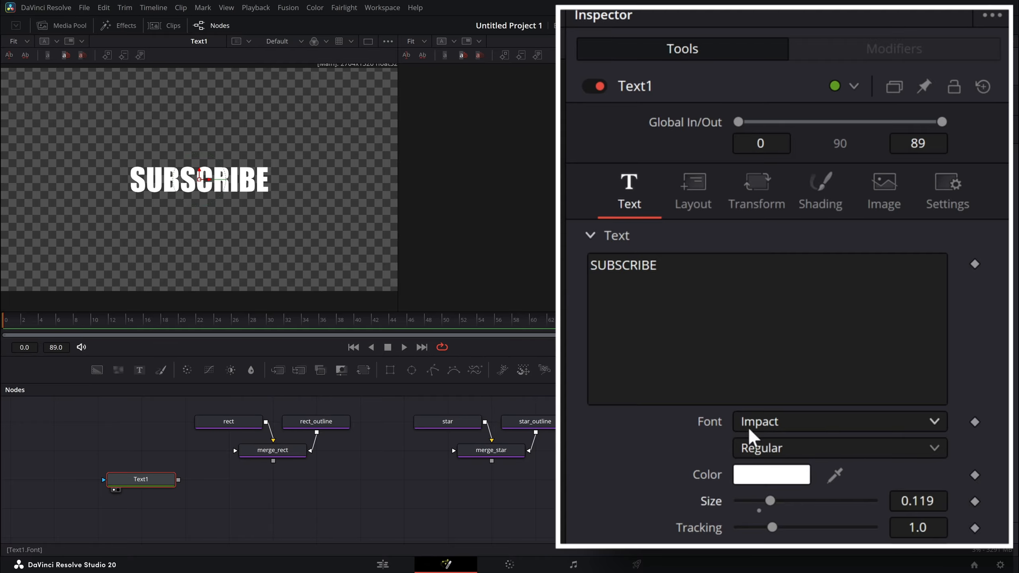
click(764, 477)
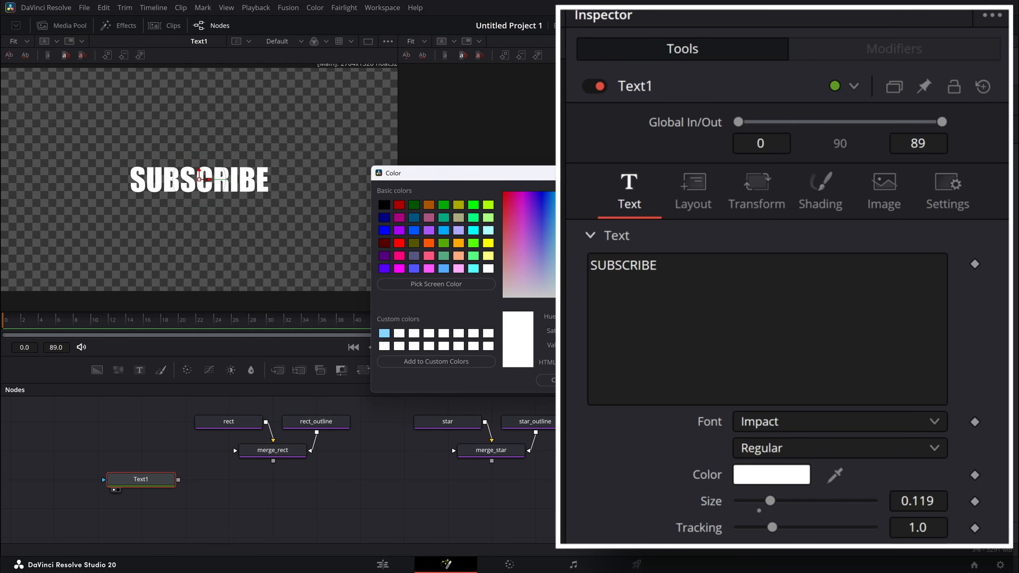
click(400, 243)
click(547, 380)
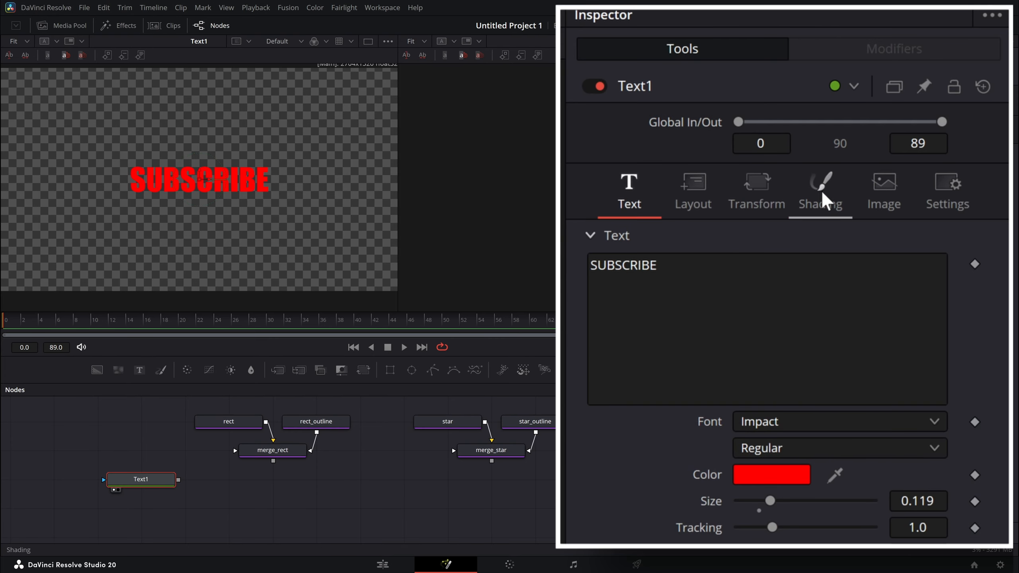
Enable the Black Shadow shading element 3 on the Text1 node
click(821, 196)
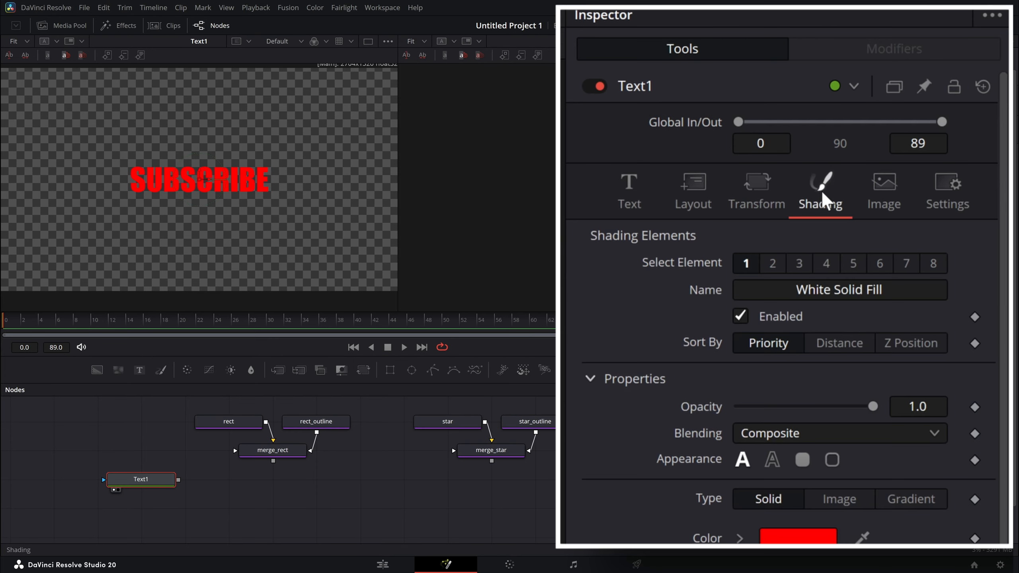
click(798, 266)
click(740, 317)
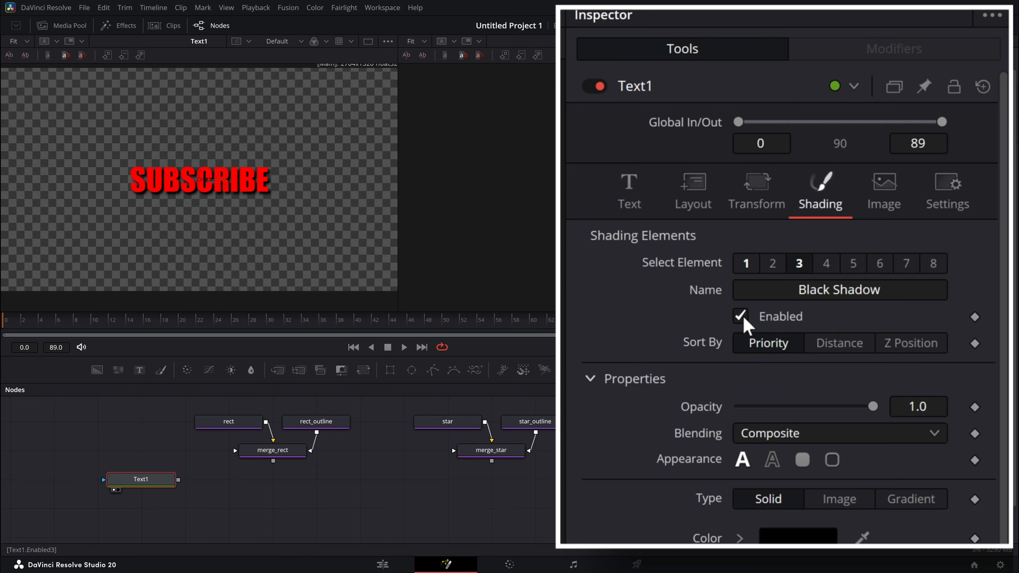
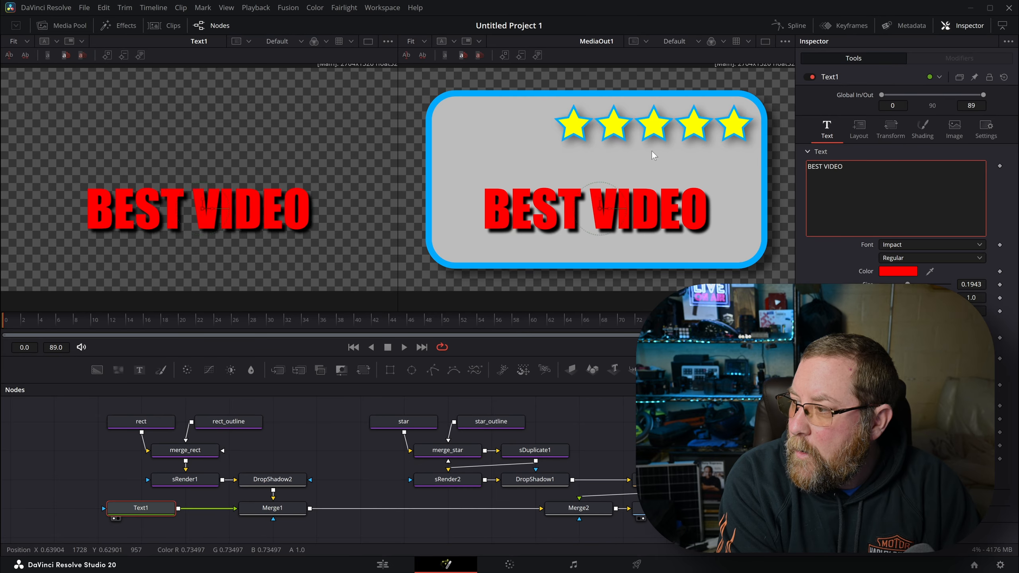
Extend the Text1 caption to read BEST VIDEO EVER with -VIEWERS on a second line
key(Return)
text(-VIEWERS)
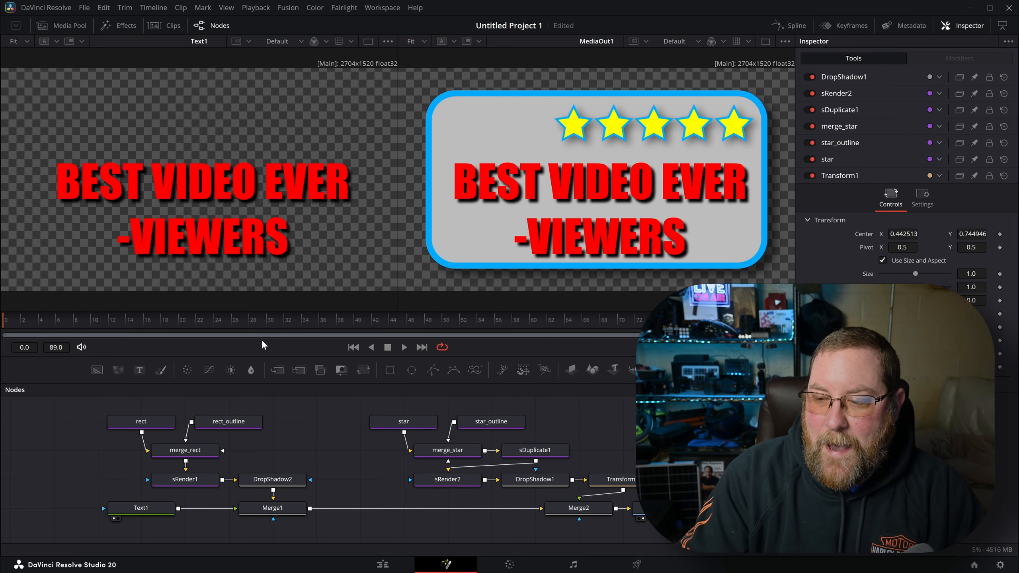
Add a Background node beside the rectangle group, set its type to Gradient and show it in the first viewer
drag(325, 460, 493, 473)
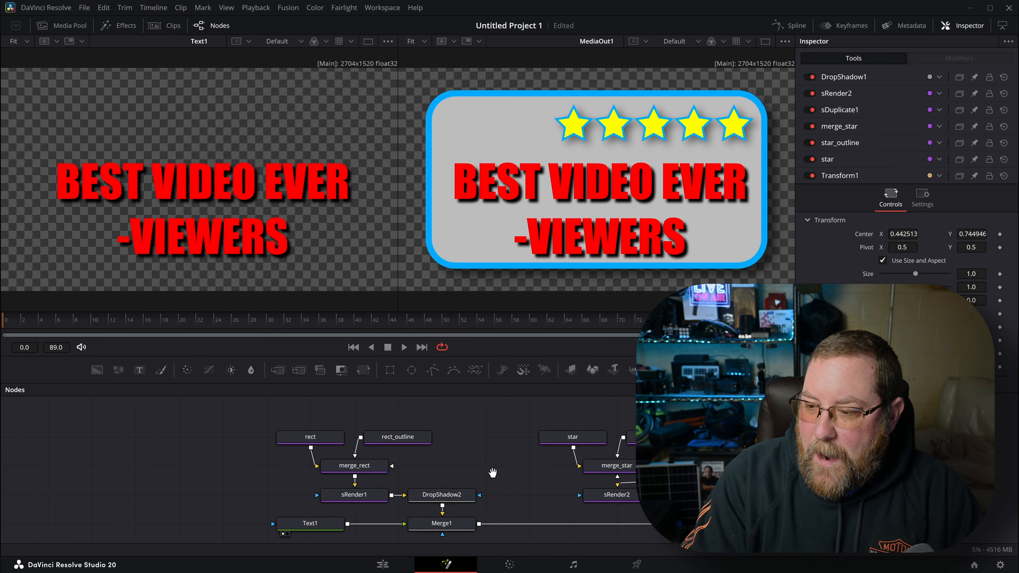
drag(97, 370, 242, 502)
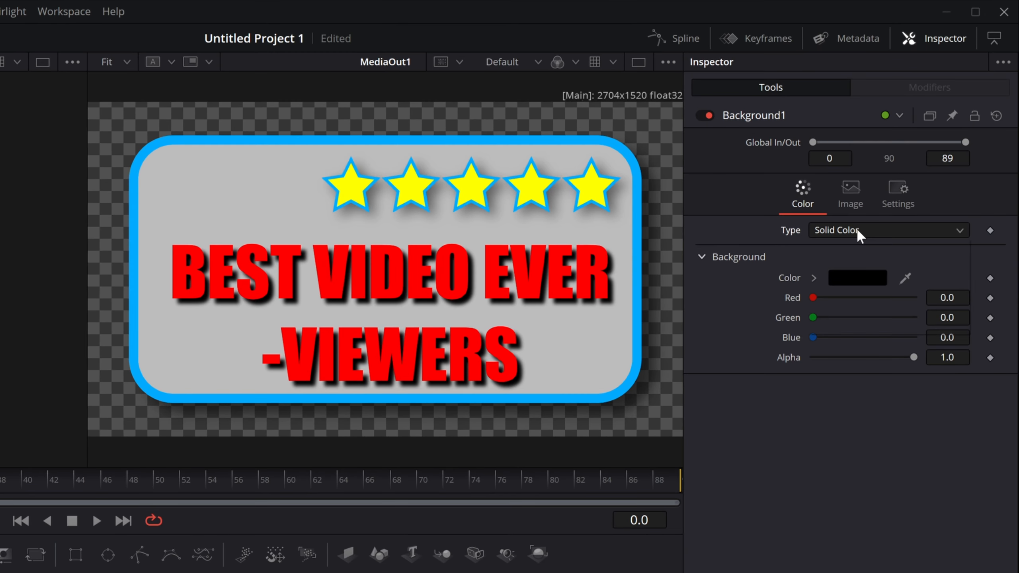
click(911, 154)
click(844, 321)
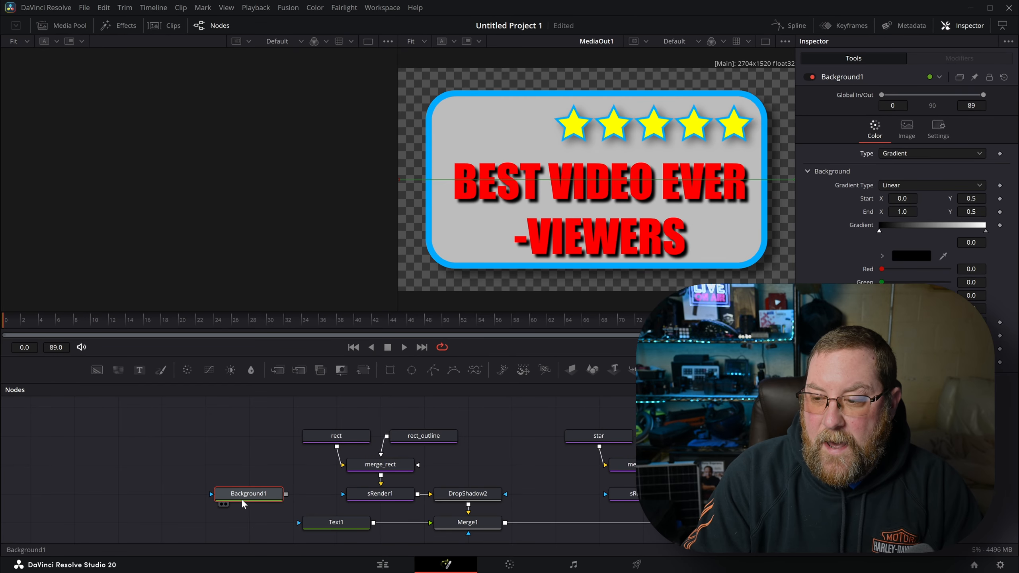
key(1)
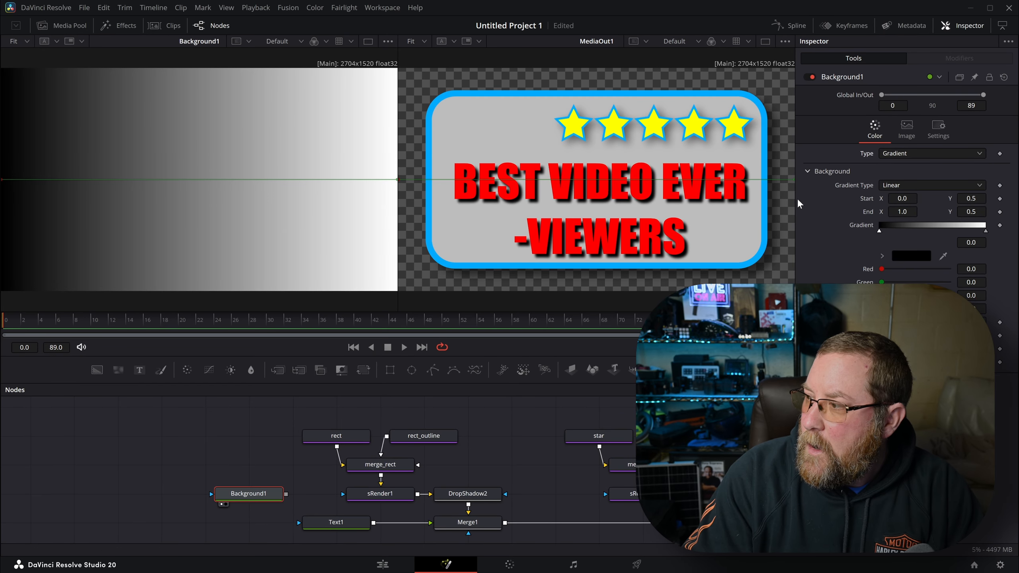
Lighten the black start colour of Background1's linear gradient to a mid grey
click(906, 255)
drag(634, 295, 631, 243)
click(617, 380)
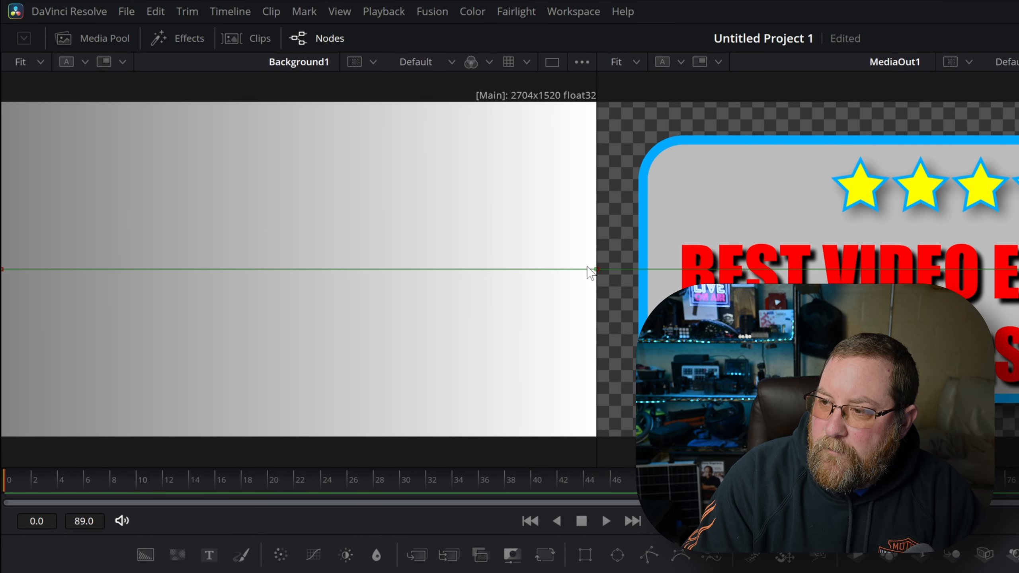
Run the gradient diagonally, with its white end near the image's upper-left corner and its grey start near the lower-right corner
scroll(590, 275, down, 2)
scroll(569, 277, down, 2)
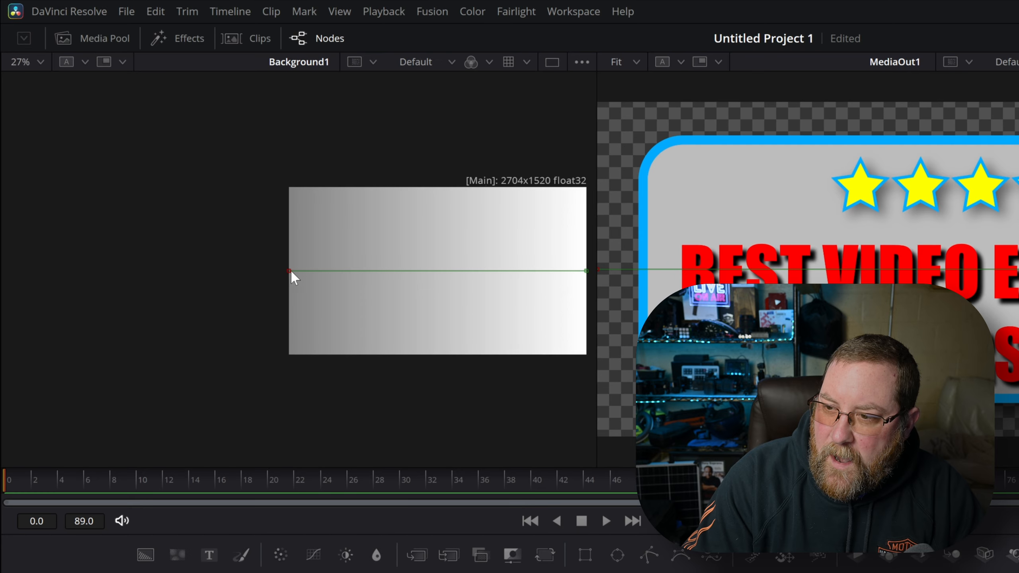
drag(291, 271, 550, 333)
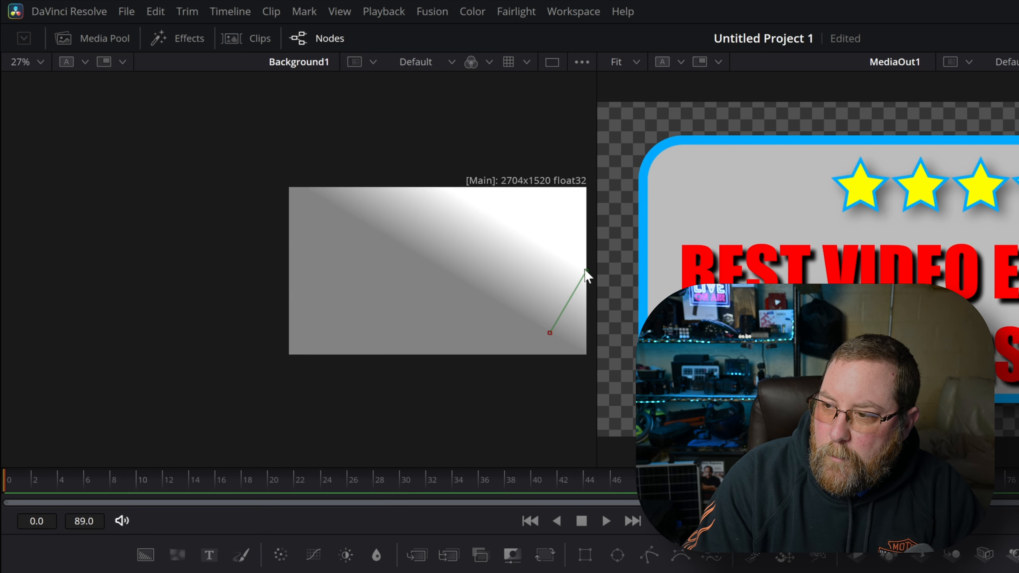
drag(584, 275, 301, 198)
drag(548, 334, 573, 340)
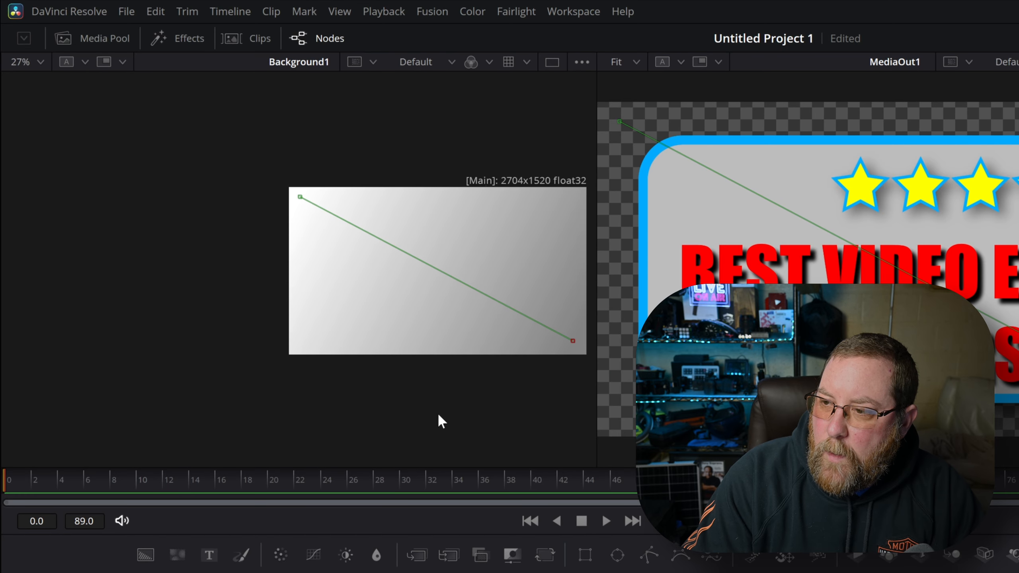
click(41, 62)
click(32, 82)
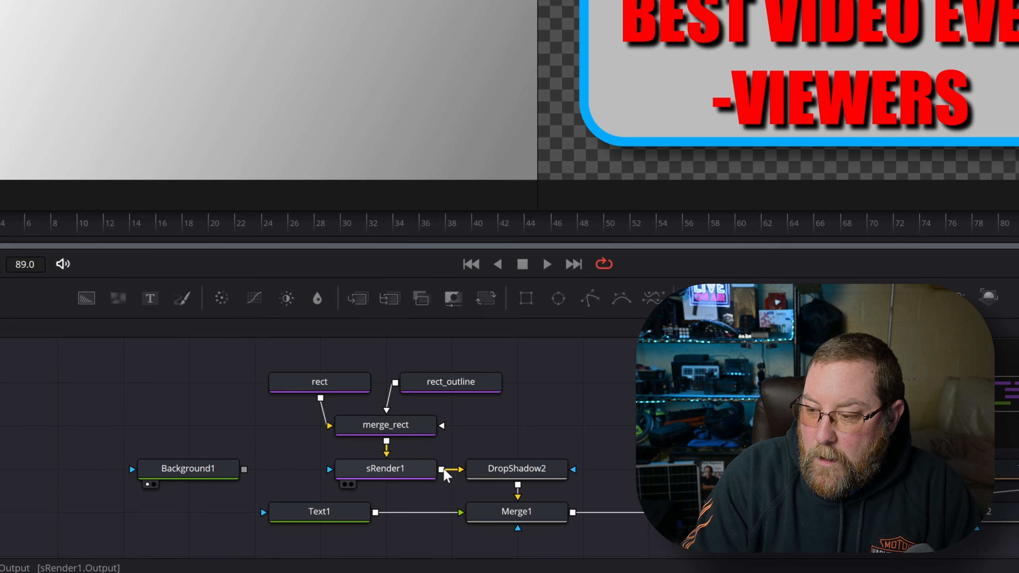
Mask Background1 with the output of sRender1 and place Background1 between sRender1 and DropShadow2
drag(495, 516, 131, 475)
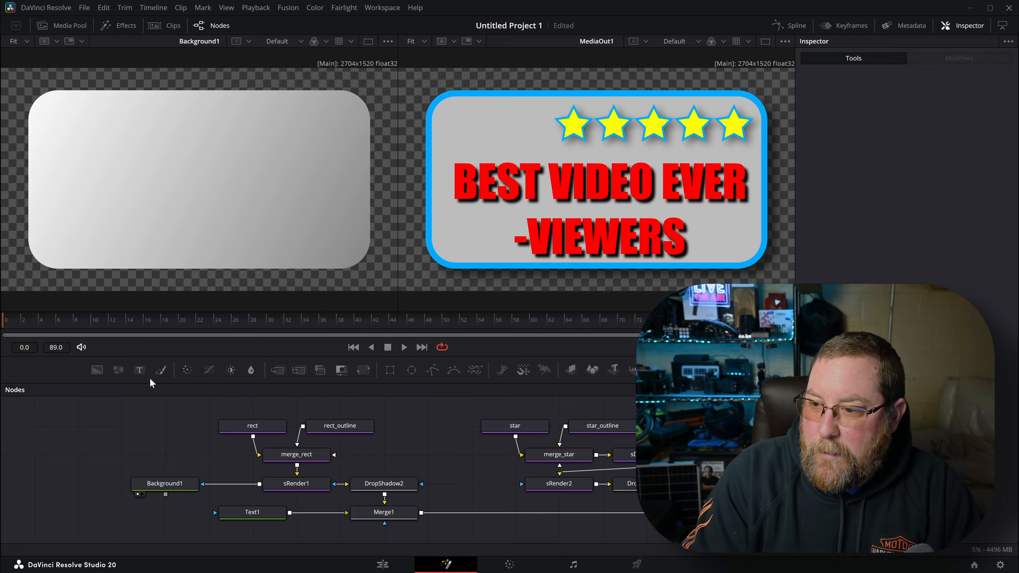
click(158, 485)
drag(385, 488, 464, 491)
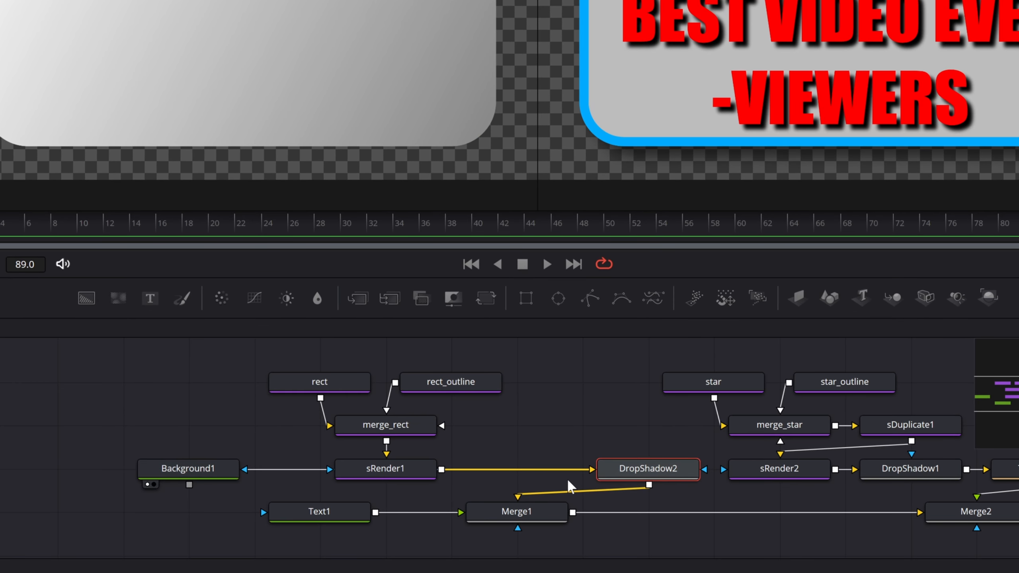
drag(579, 473, 507, 469)
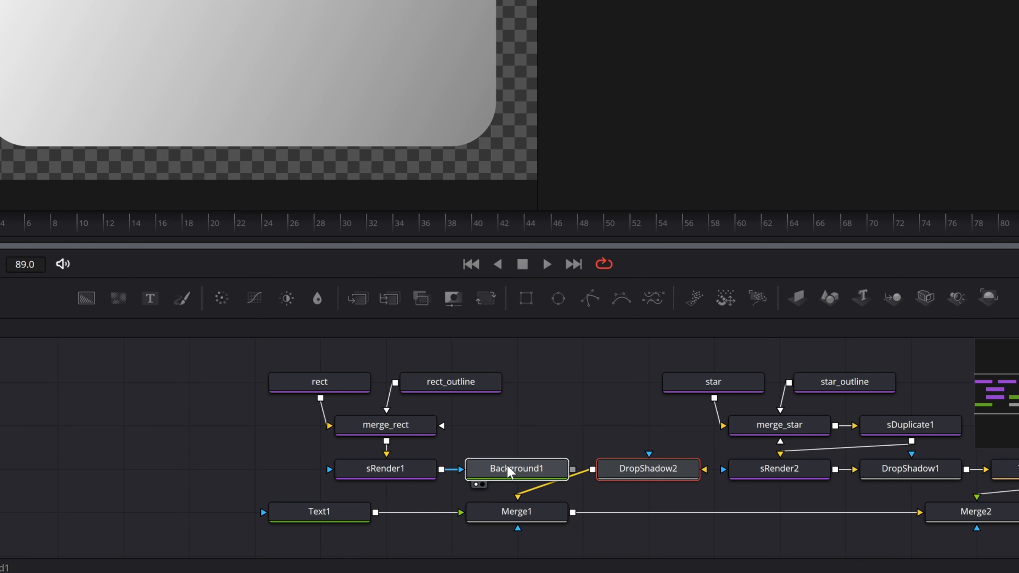
Shift the rectangle nodes with sRender1 and Background1 left, realign DropShadow2 above Merge1 and feed Background1 into it
drag(228, 364, 365, 477)
click(362, 448)
drag(642, 468, 510, 469)
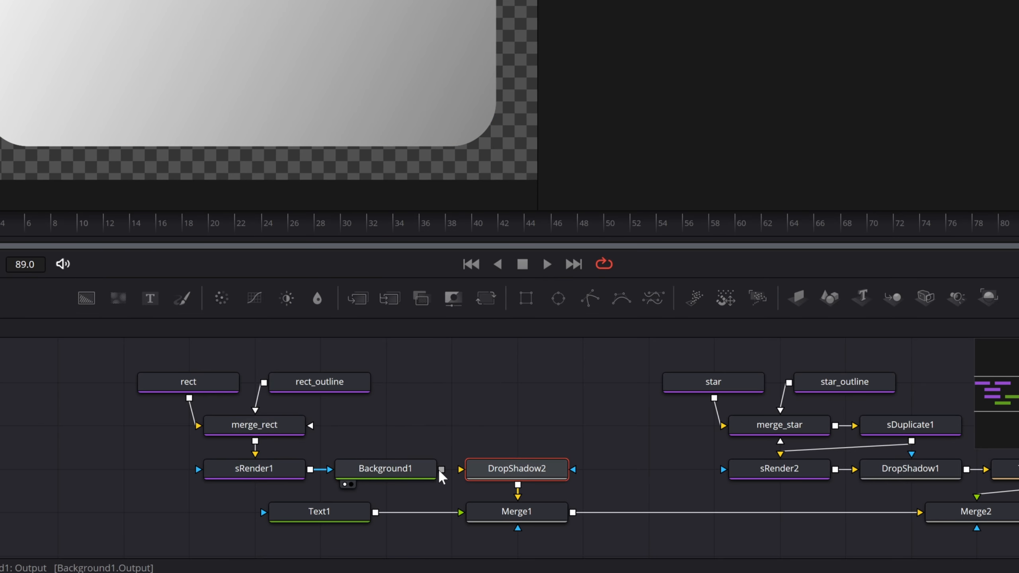
drag(441, 469, 487, 472)
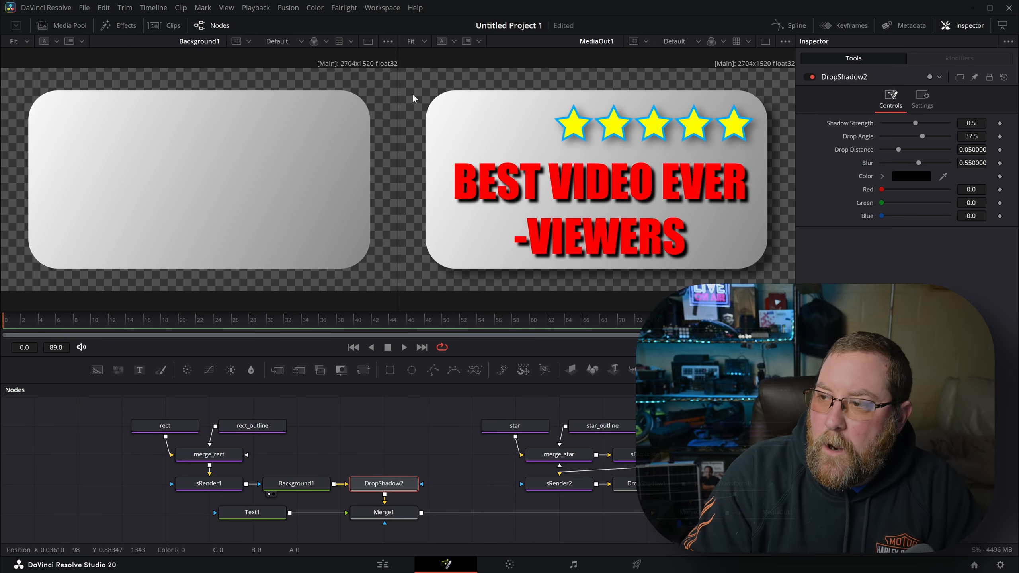
Move rect_outline aside, disconnect it from merge_rect and delete merge_rect so that rect feeds sRender1 directly
drag(224, 426, 313, 426)
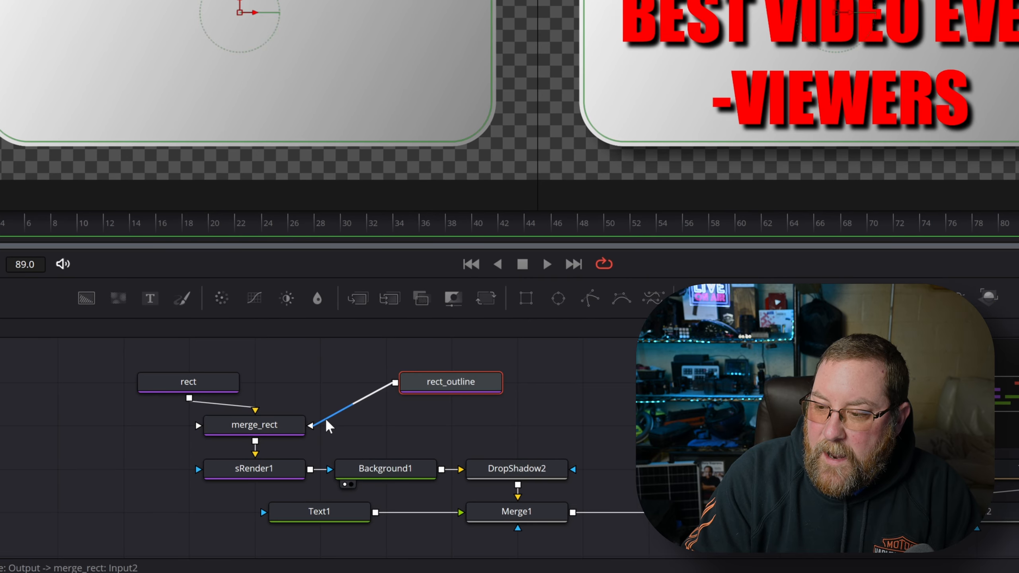
click(323, 420)
click(277, 433)
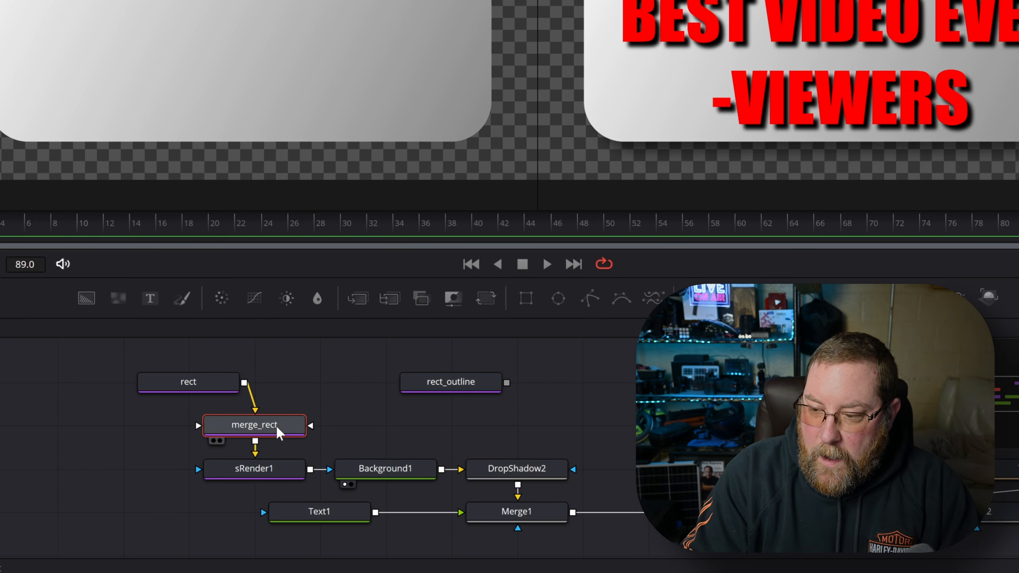
key(Delete)
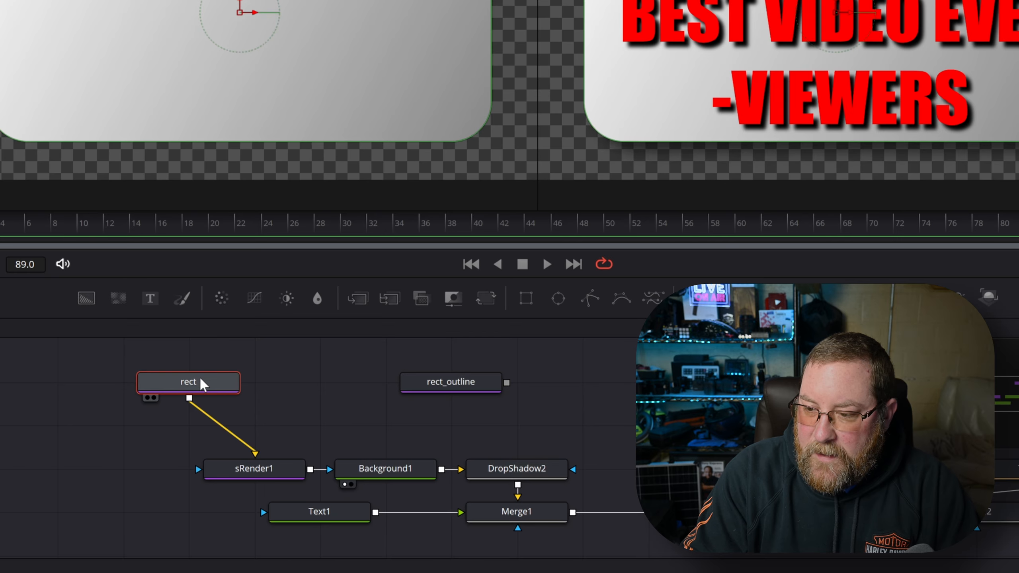
Place rect directly above sRender1 and rect_outline in the row above Background1
drag(201, 379, 237, 432)
drag(455, 388, 380, 393)
click(380, 392)
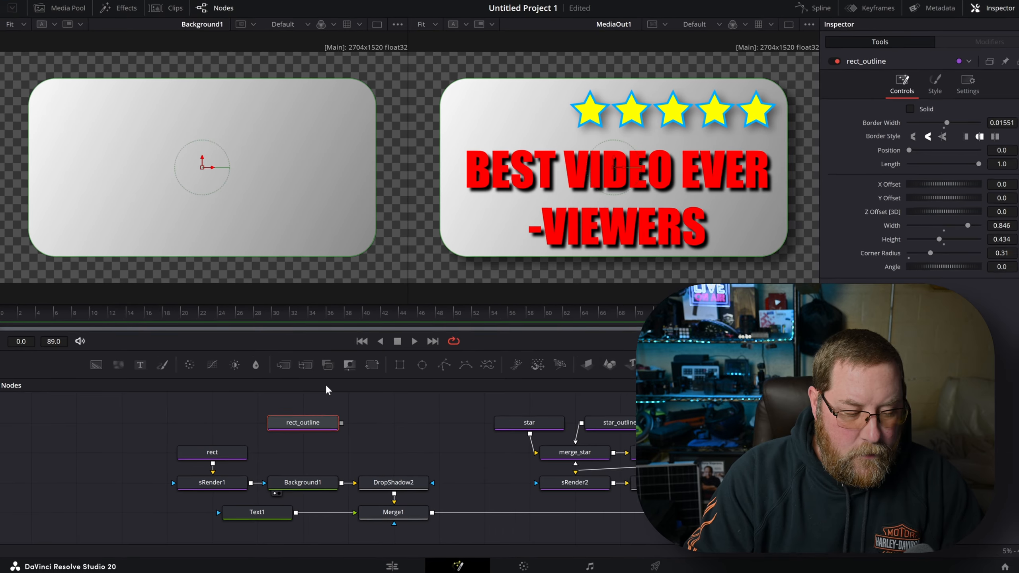
Add an sRender node after rect_outline and merge its output over the result of Merge1
key(shift+space)
text(Drop Shadow)
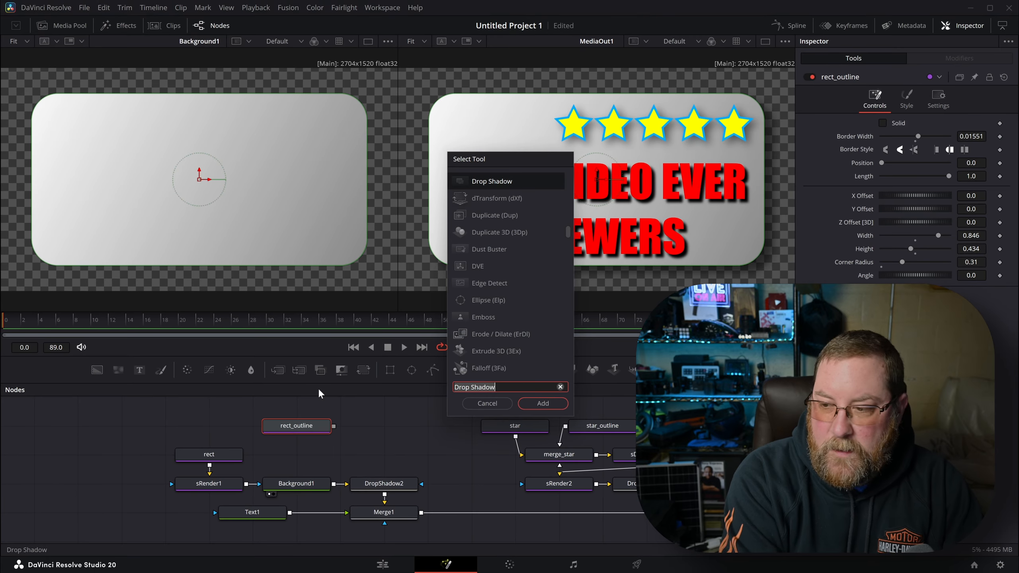
key(Return)
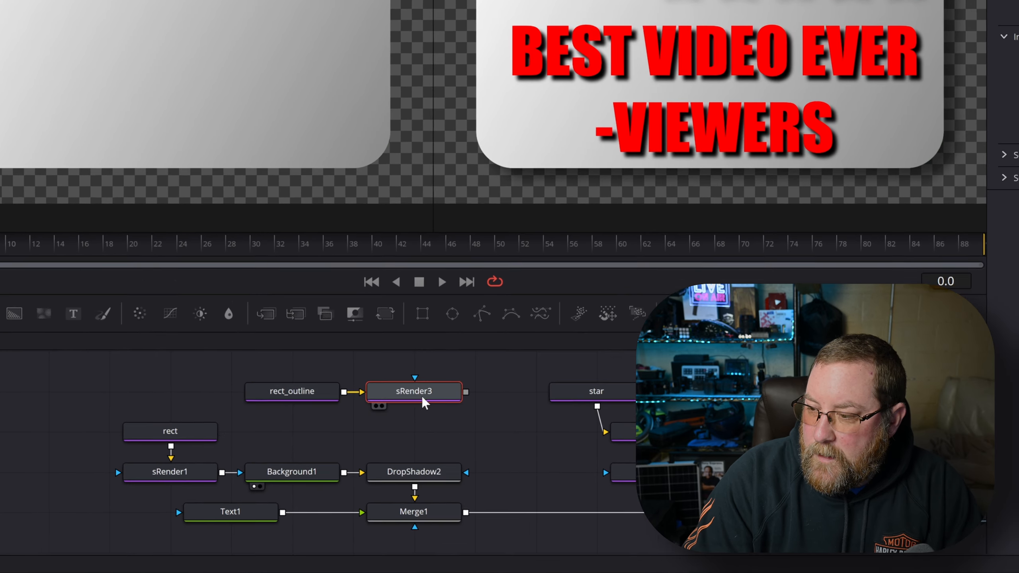
drag(466, 392, 477, 529)
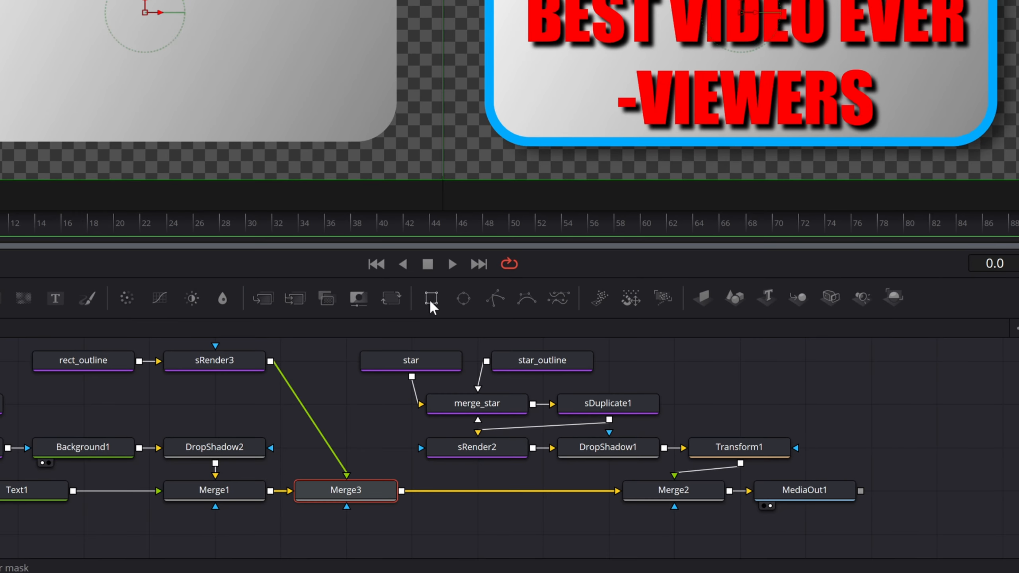
Add a rectangle mask to sRender2 and position it at Center X 0.654428, Y 0.492865 to cut off half of the fifth star
drag(431, 307, 418, 511)
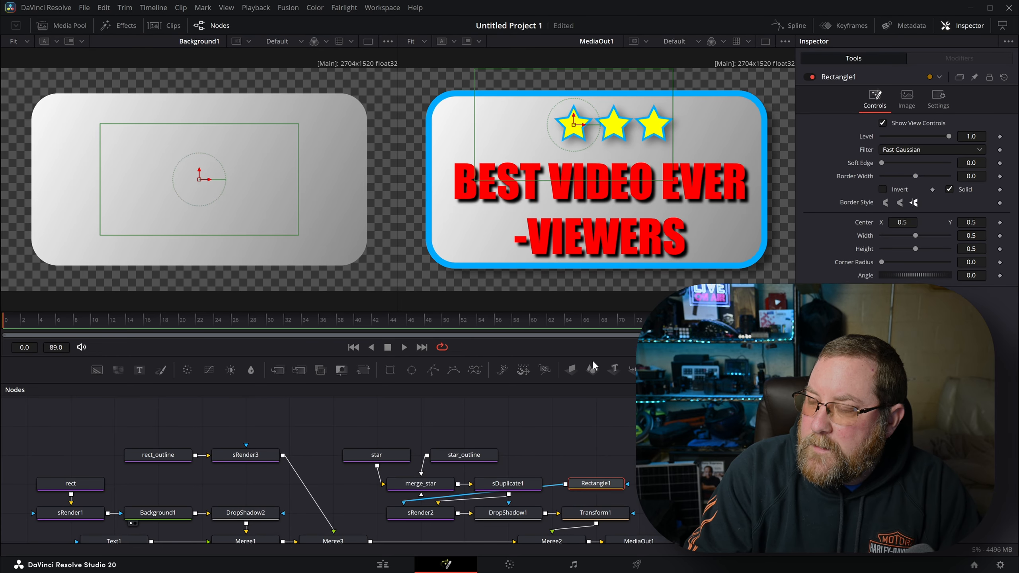
drag(575, 129, 638, 128)
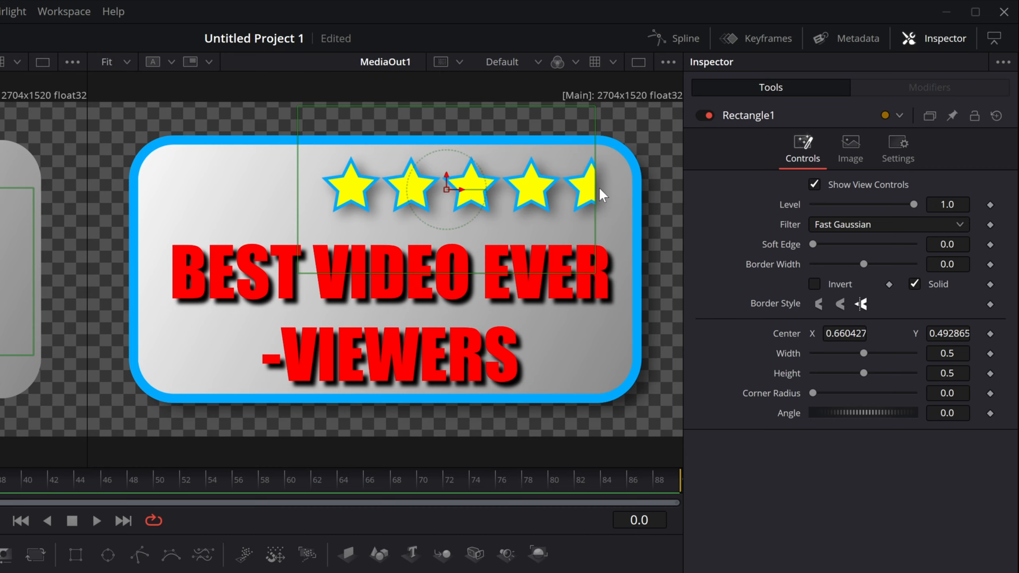
scroll(599, 188, up, 5)
drag(522, 176, 525, 289)
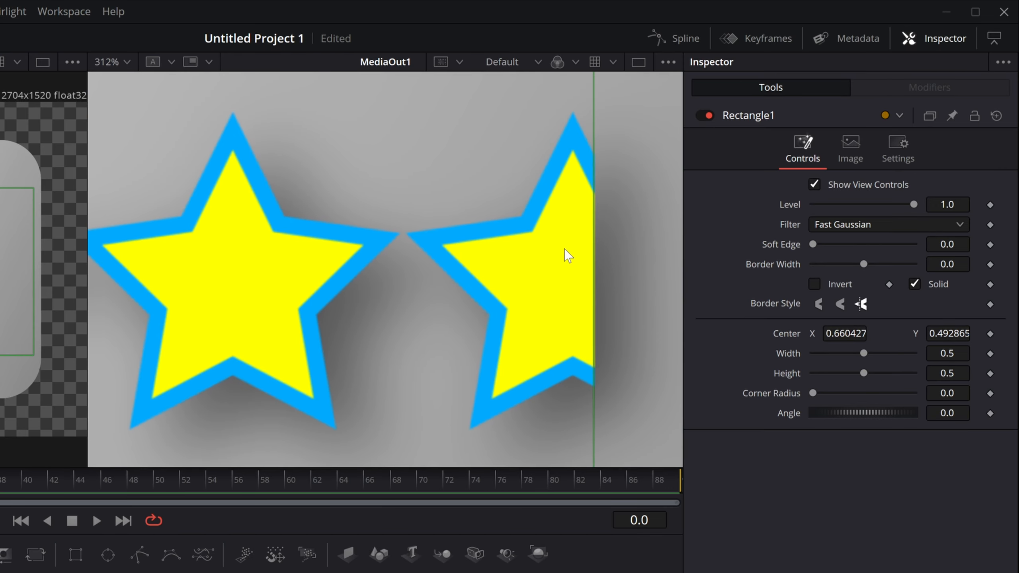
drag(844, 333, 841, 333)
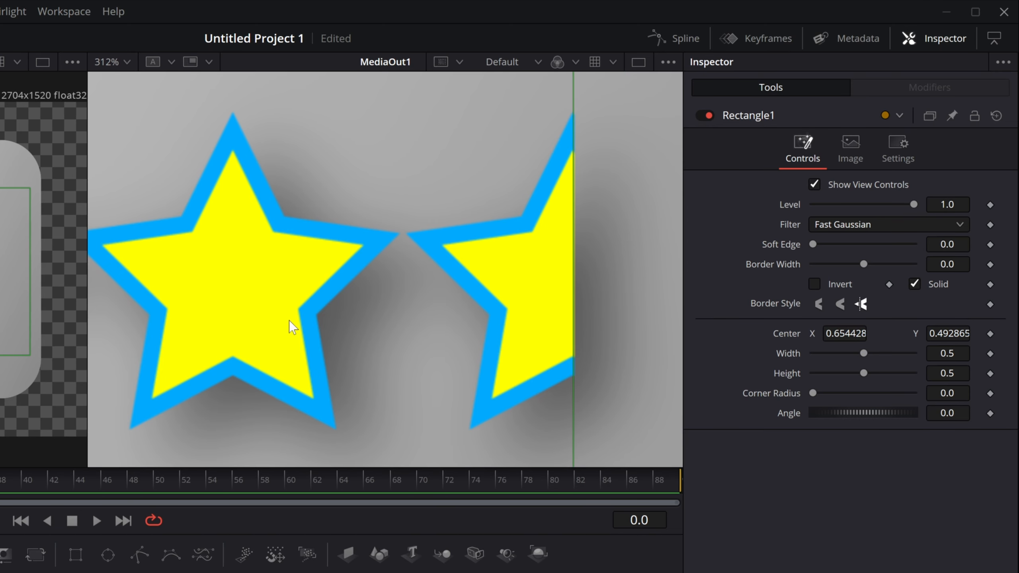
click(116, 61)
click(122, 89)
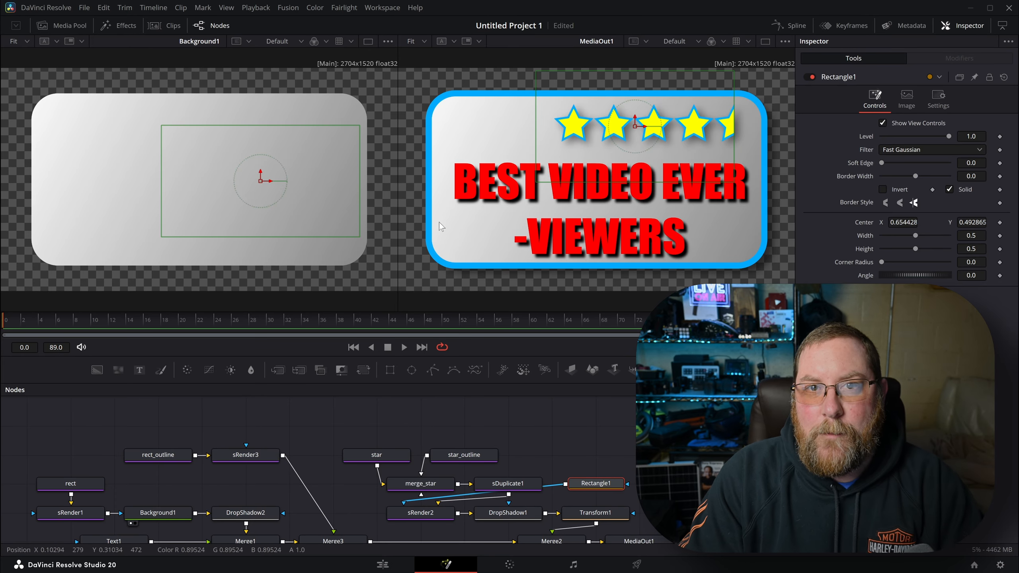
Lighten the dark end of Background1's gradient to #999999
drag(377, 429, 428, 416)
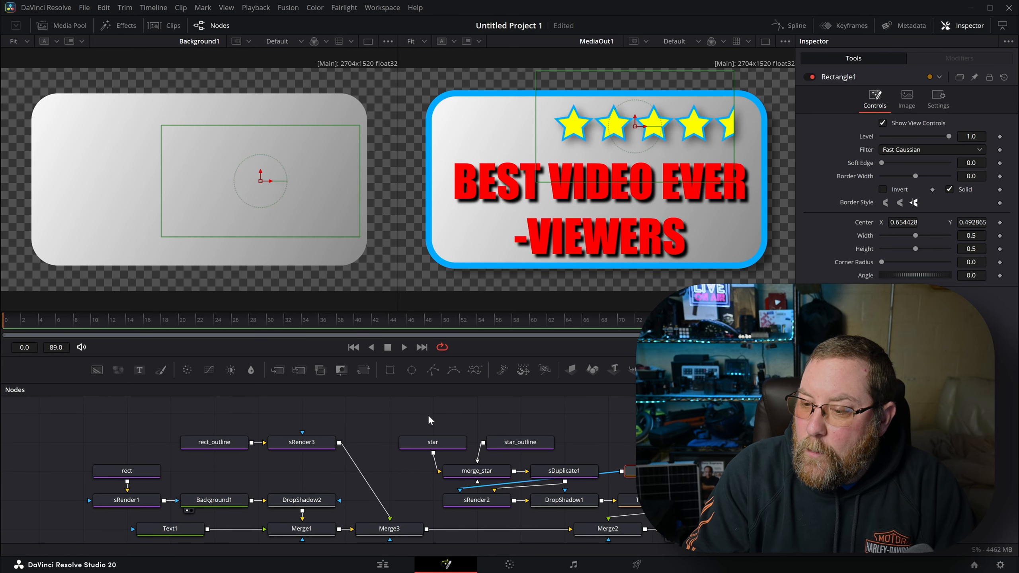
click(208, 499)
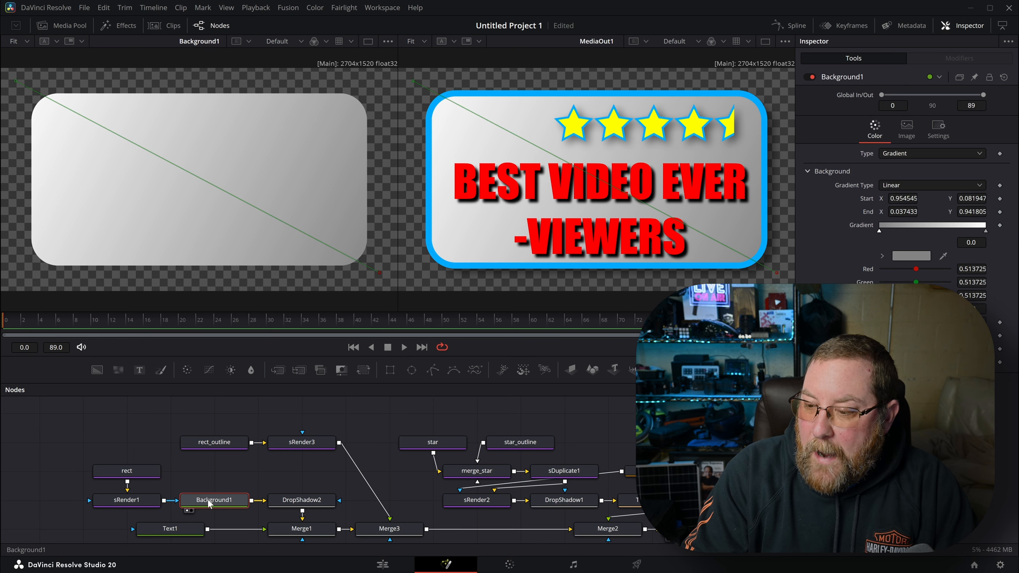
click(916, 257)
drag(633, 234, 628, 239)
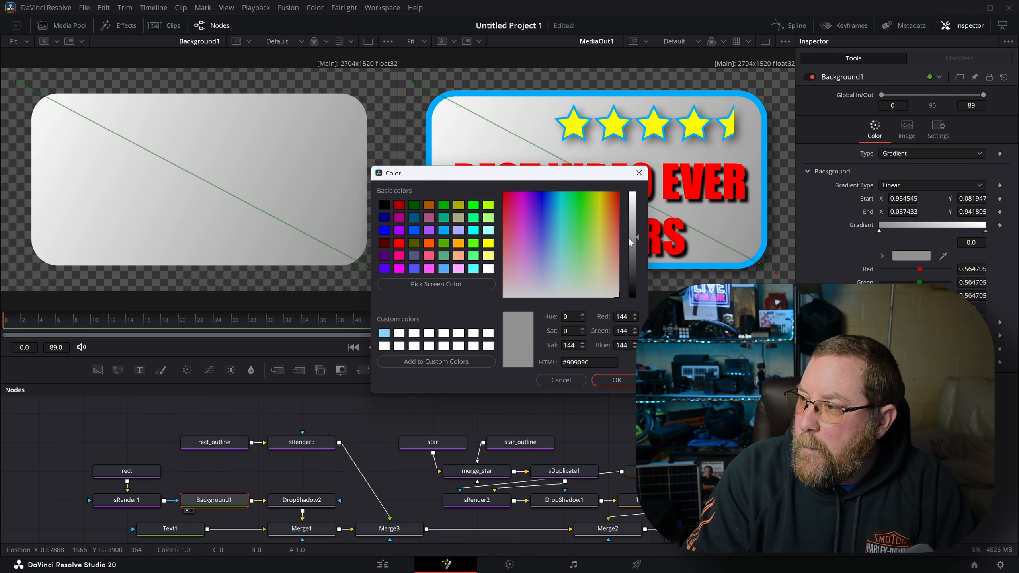
drag(635, 231, 632, 234)
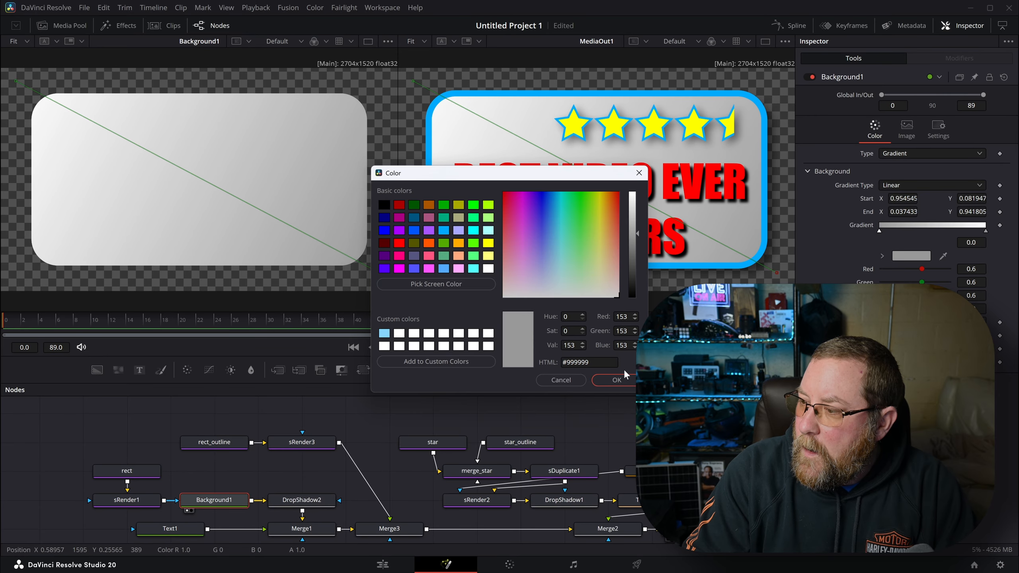
click(617, 379)
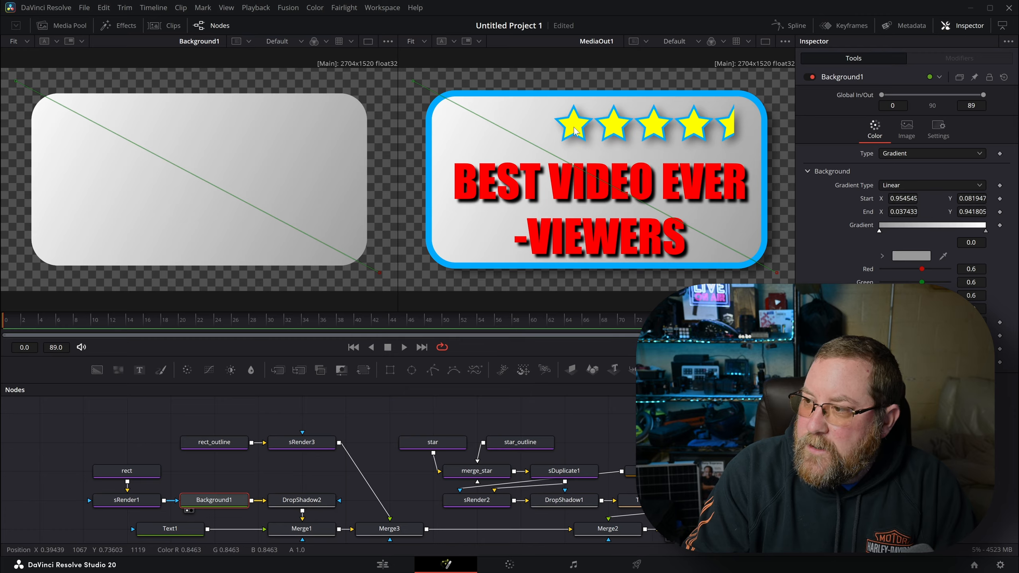
Change the Text1 caption color from the basic colors to yellow
click(159, 533)
click(905, 272)
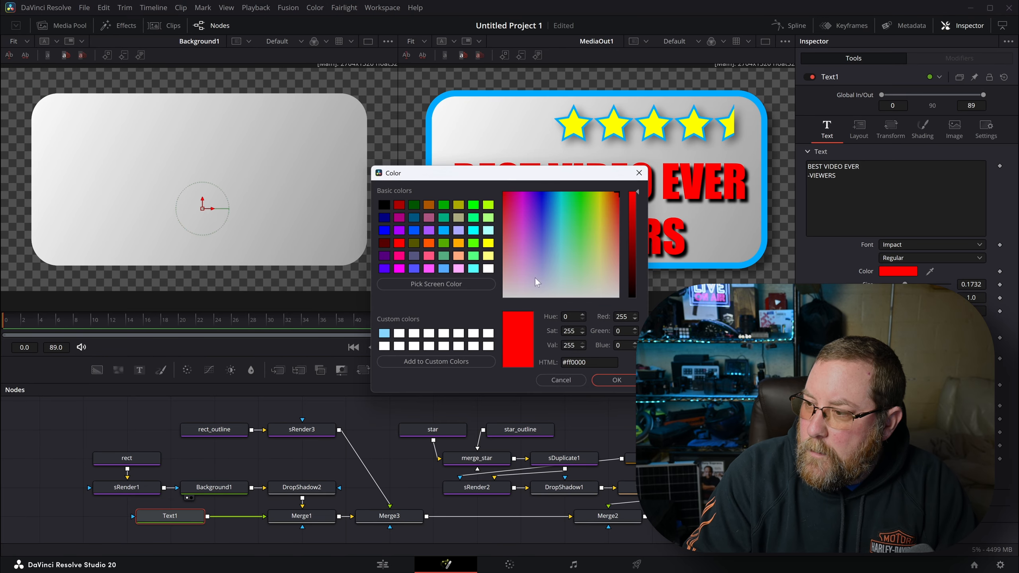
click(488, 243)
click(617, 380)
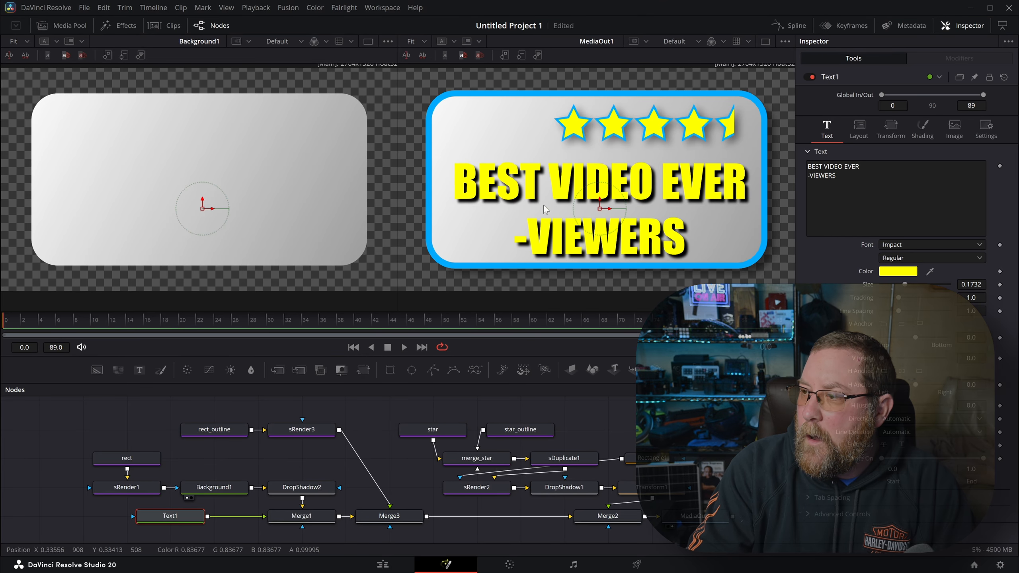
Shift the star row with Transform1 to Center X 0.204513 and go to the Edit page
click(651, 487)
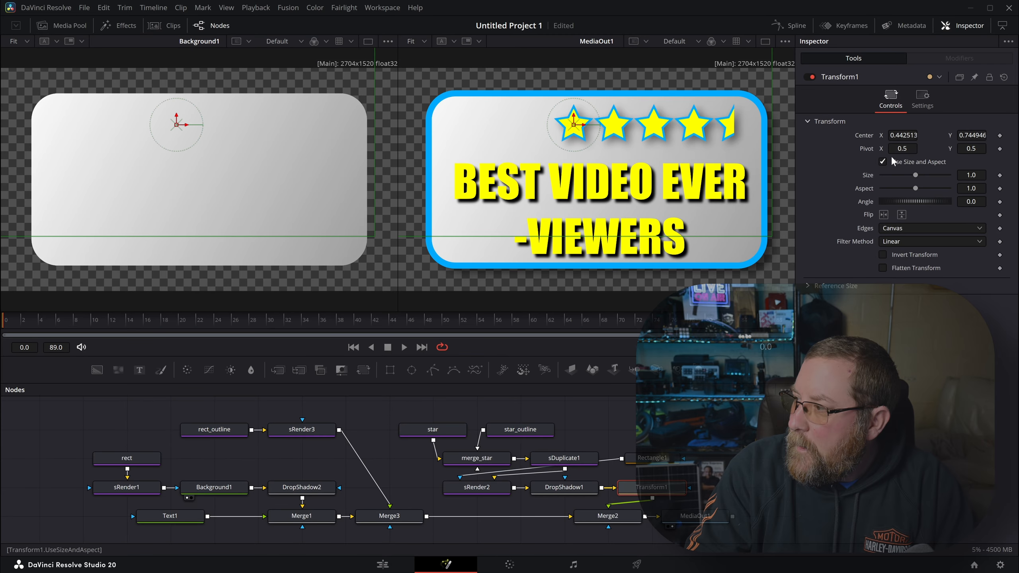
drag(902, 135, 737, 147)
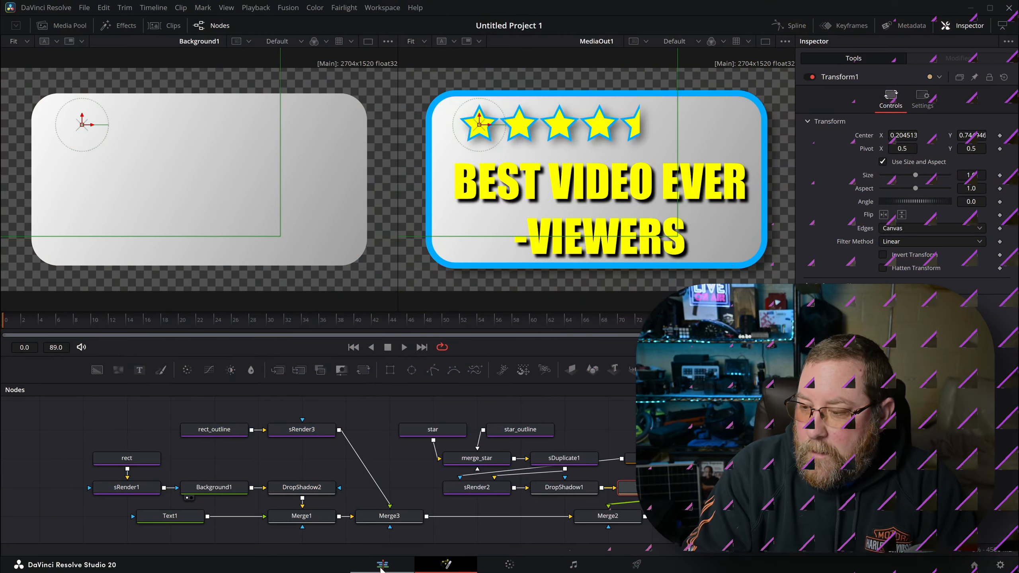
click(382, 566)
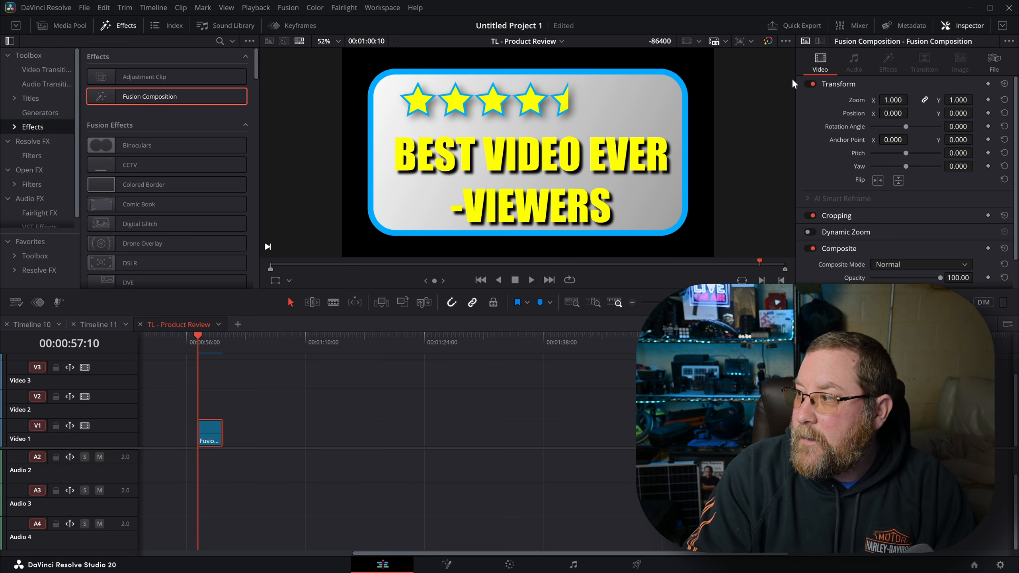
Try scaling the composition clip to Zoom 0.660 with Position X -408, and undo both changes
drag(895, 100, 896, 127)
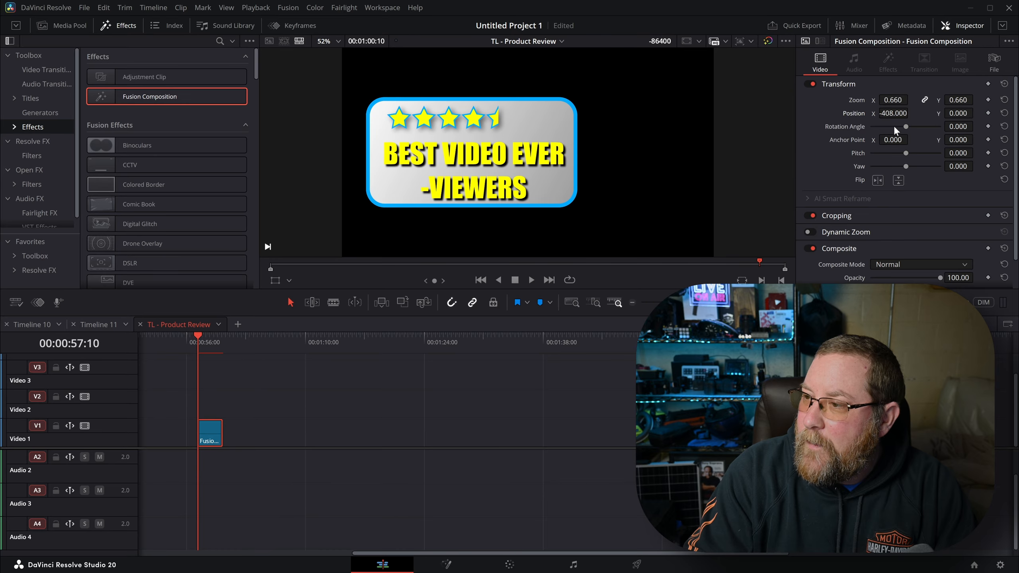
key(ctrl+z)
key(ctrl+z)
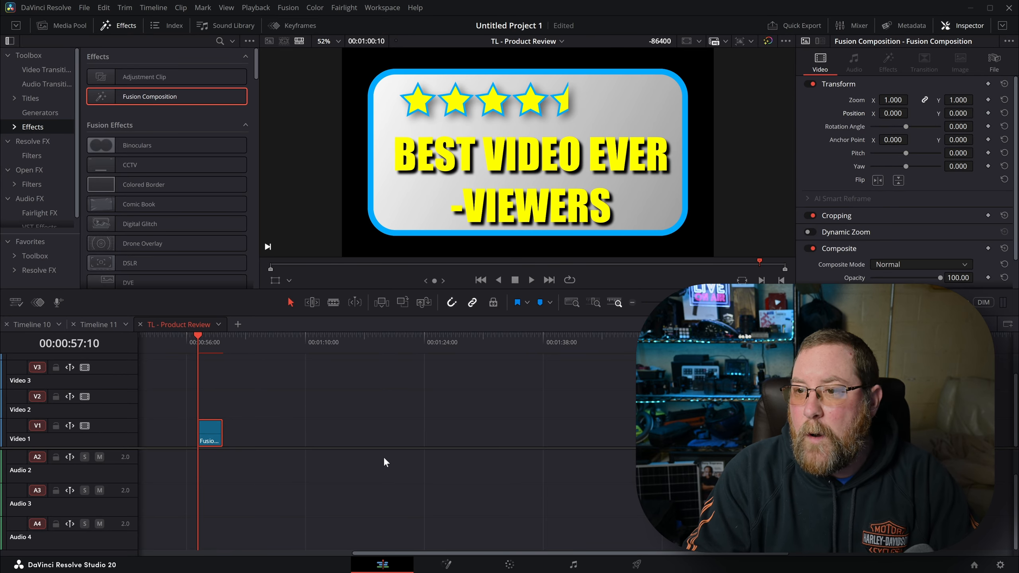
Show the Media Pool, check that Power Bins are enabled, and open the Master power bin
click(65, 27)
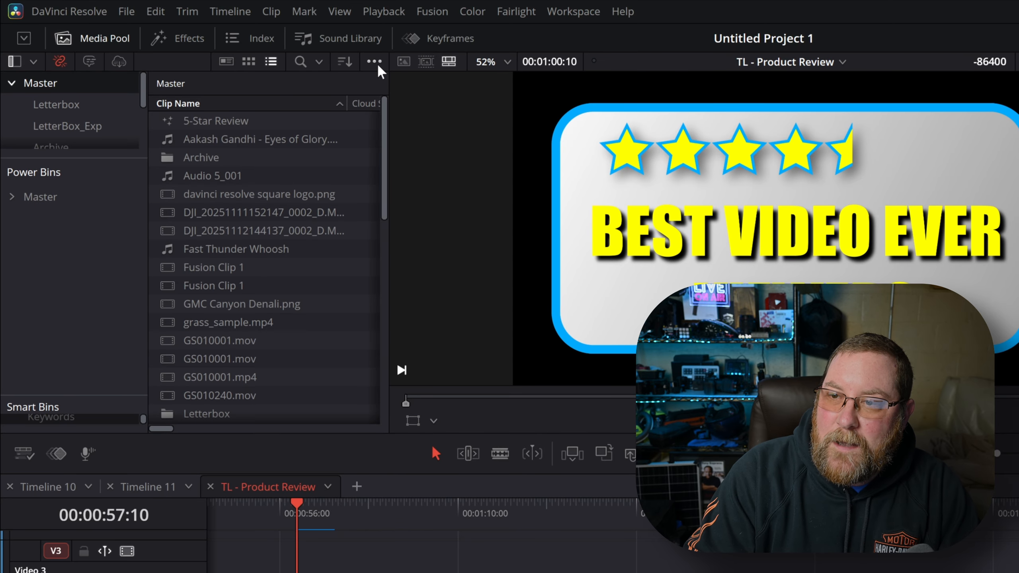
click(114, 45)
click(108, 48)
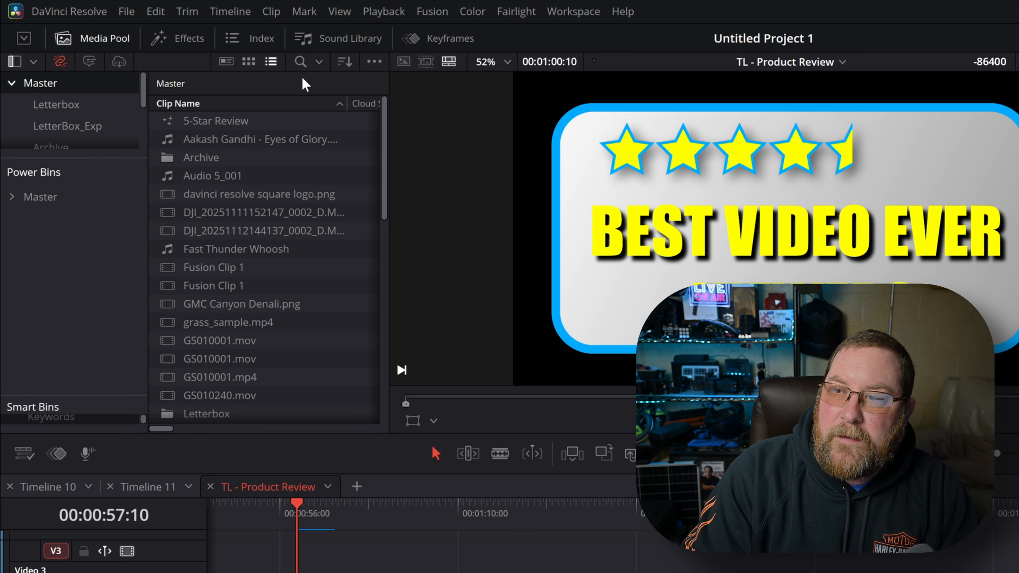
click(373, 61)
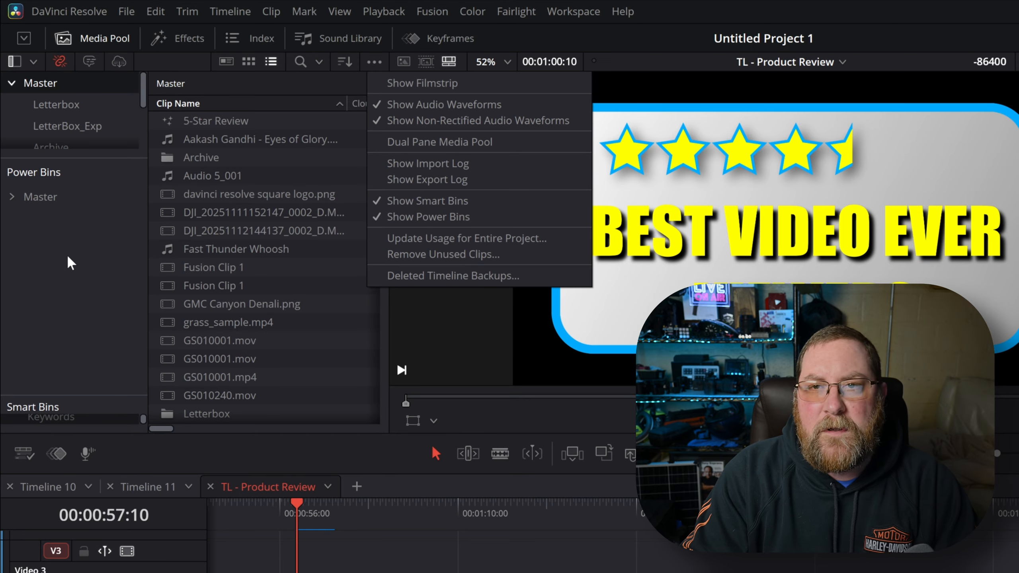
click(2, 257)
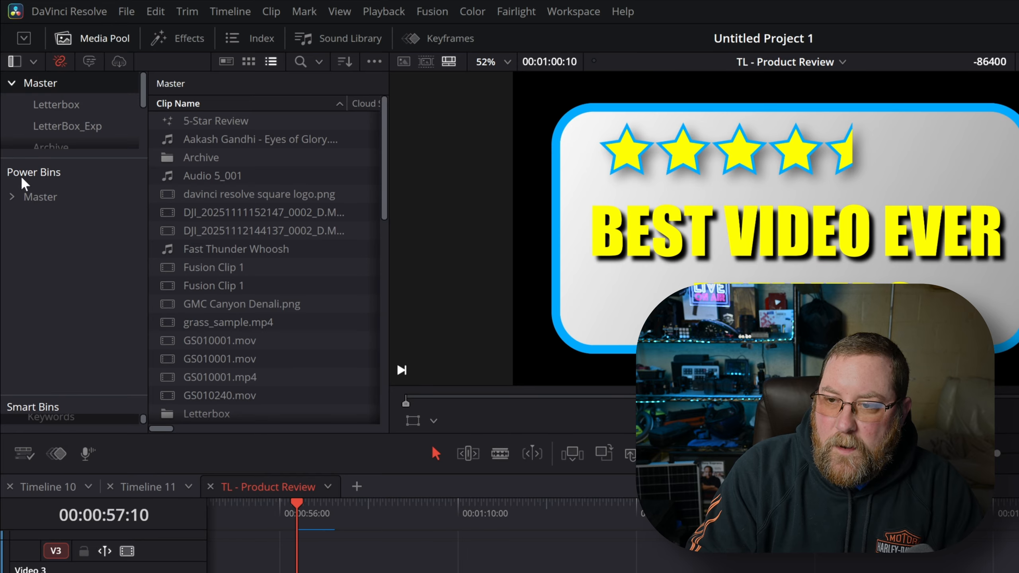
click(43, 196)
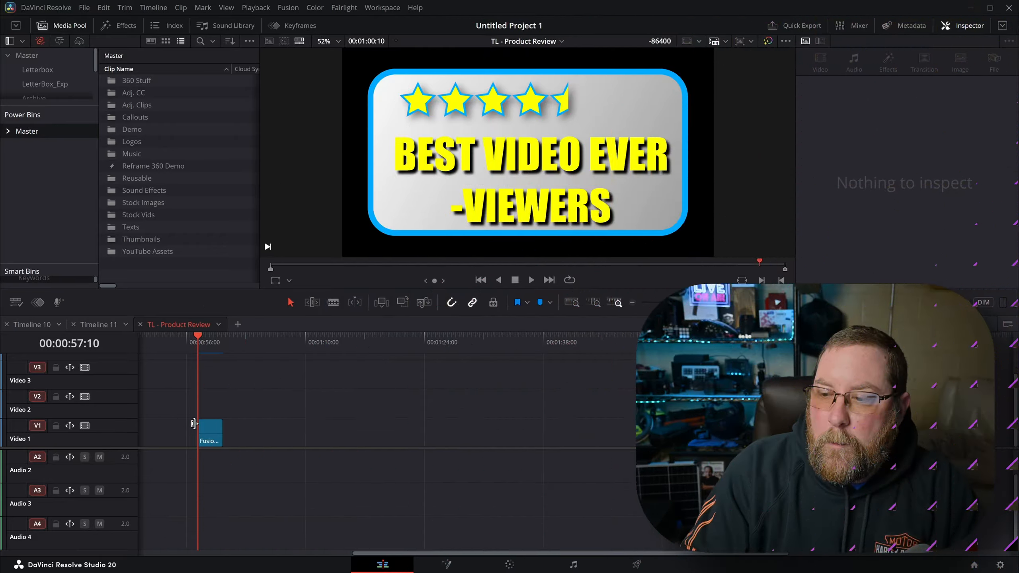
Rename the Fusion Composition clip on Video 1 to 5-Star Review
click(208, 440)
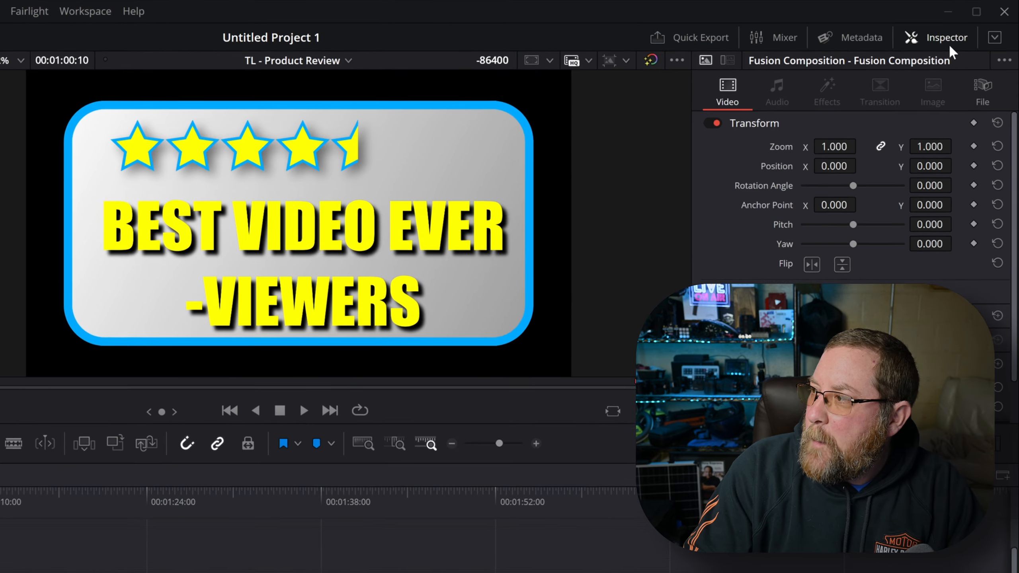
click(965, 26)
click(965, 25)
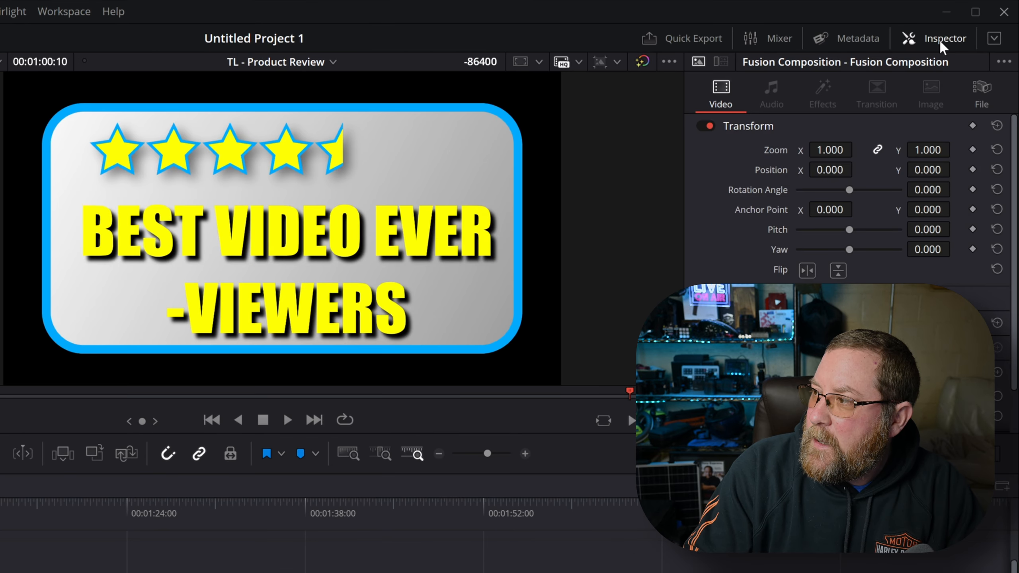
click(981, 97)
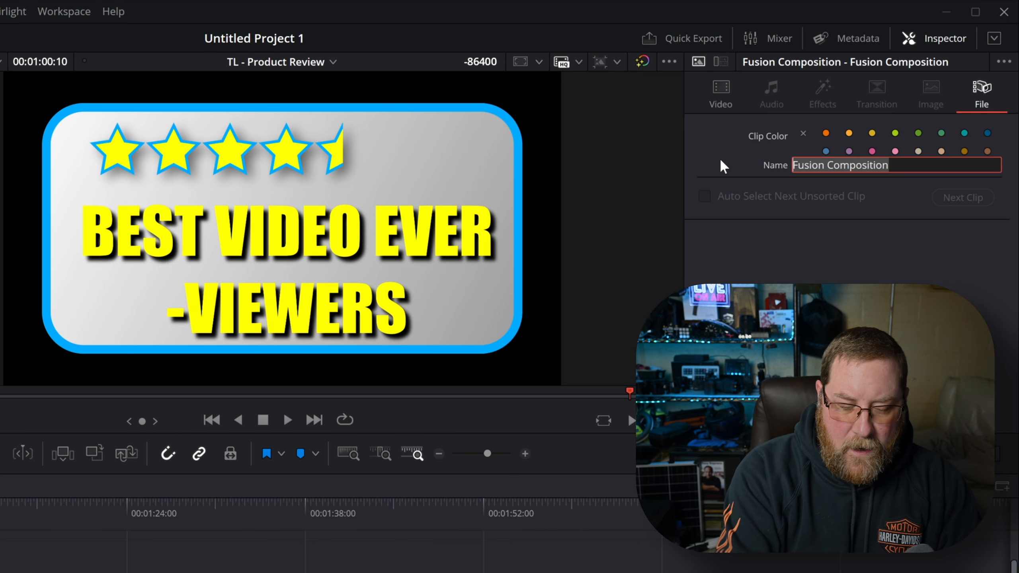
text(5-Star Review)
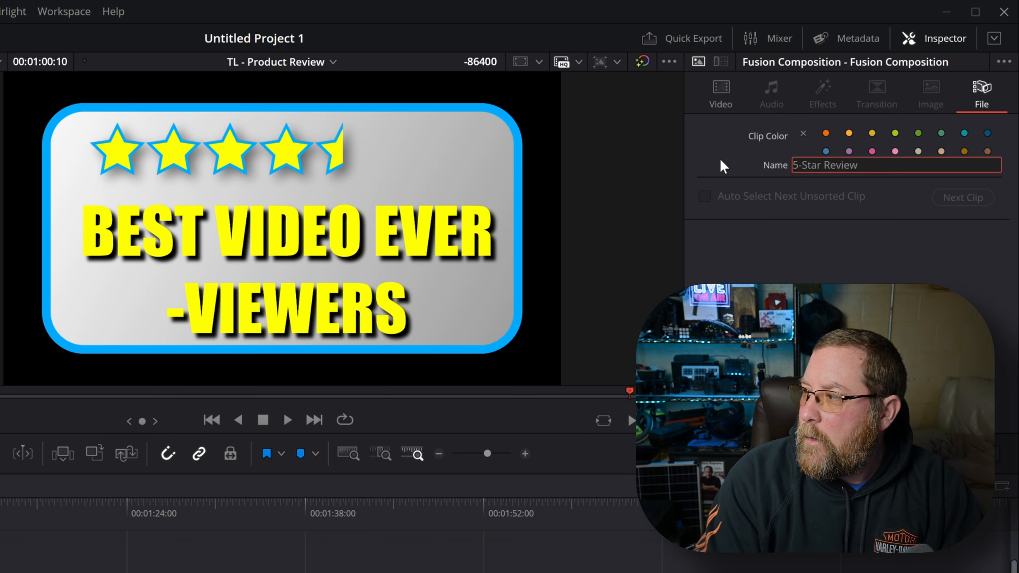
key(Return)
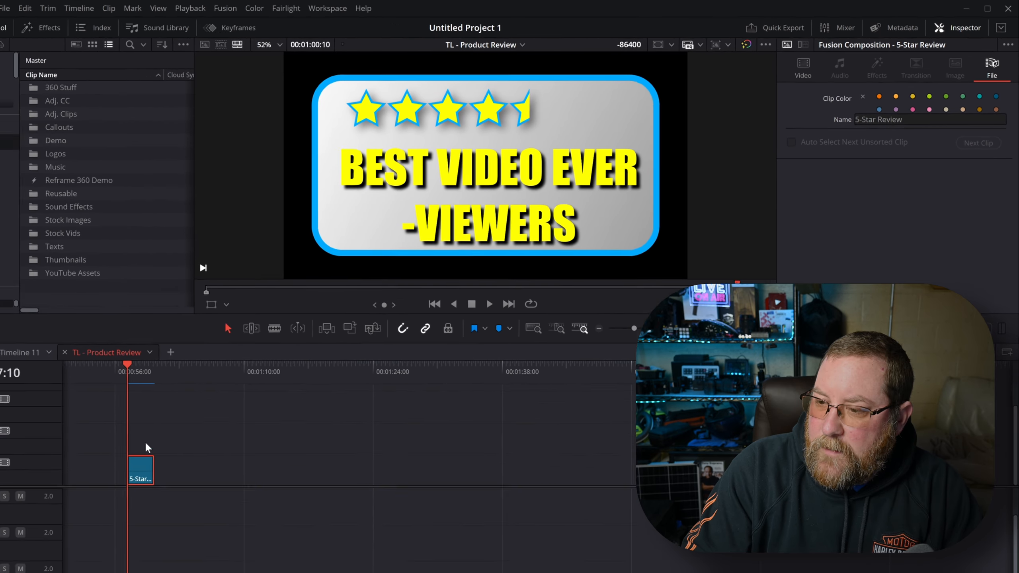
Store the 5-Star Review clip from the timeline in the Master power bin
scroll(146, 448, up, 5)
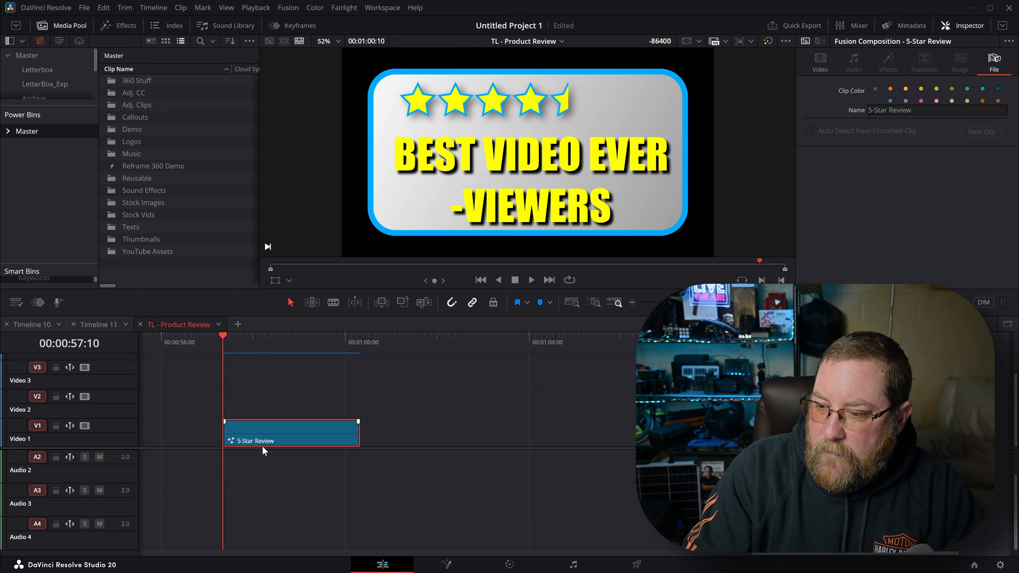
drag(261, 436, 156, 279)
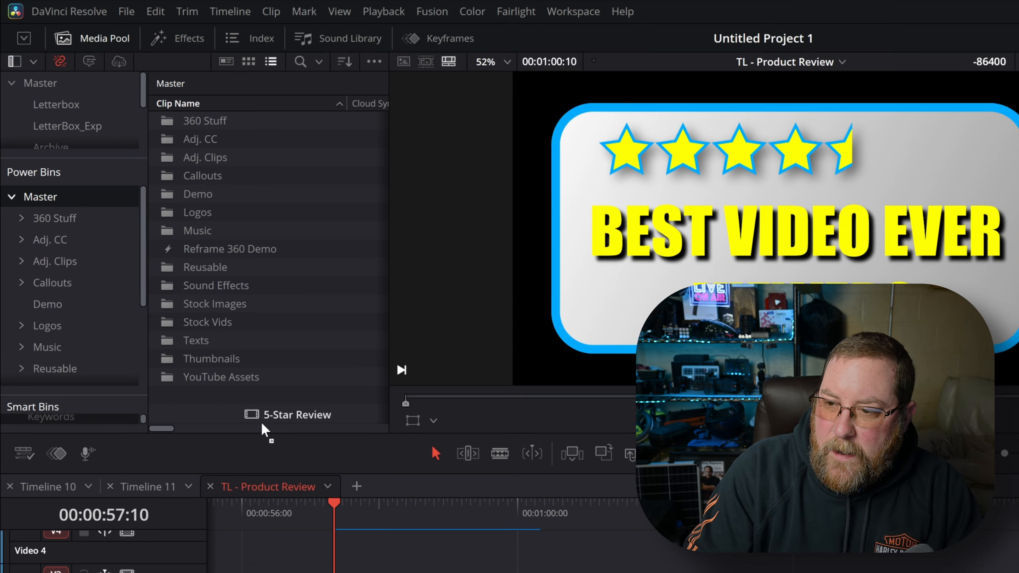
drag(232, 413, 230, 410)
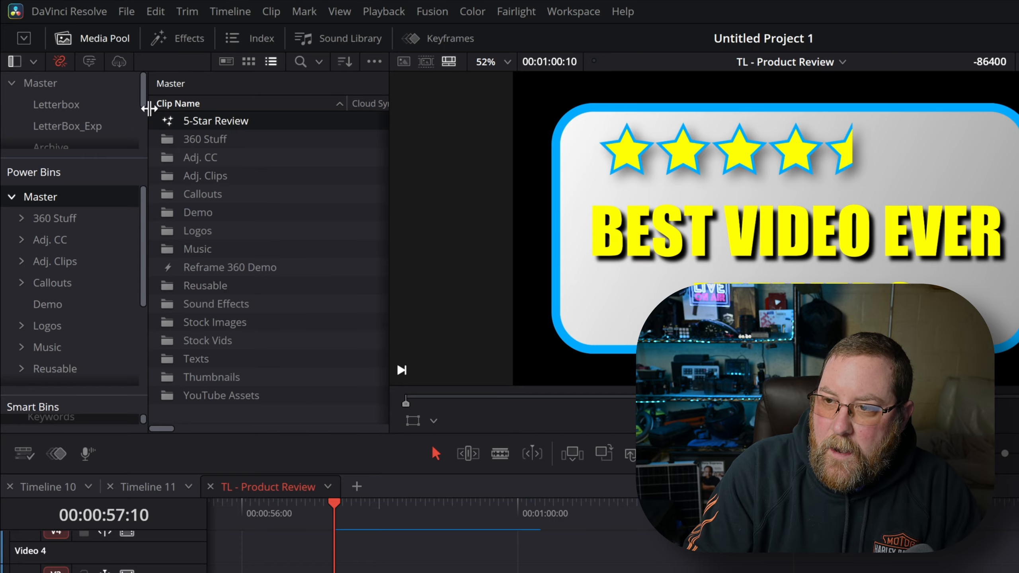